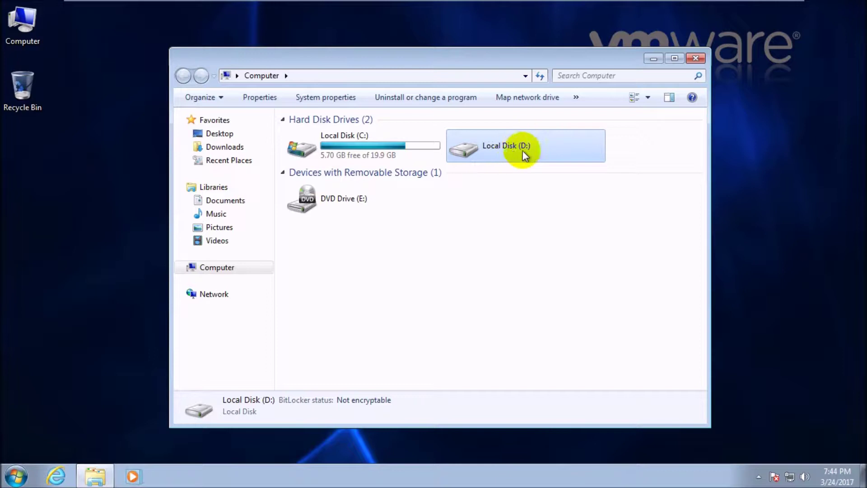
# - Try to open Local Disk (D:), decline formatting it, and close the Computer window
pyautogui.rightClick(528, 145)
pyautogui.click(559, 154)
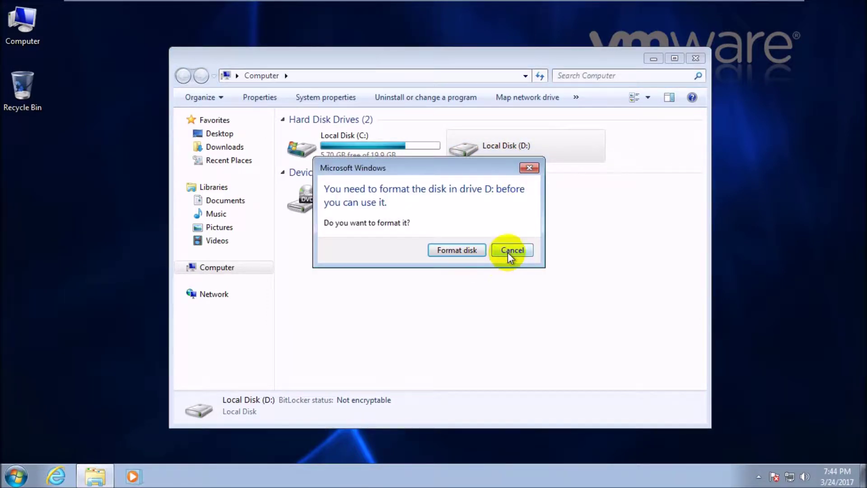
pyautogui.click(507, 250)
pyautogui.click(588, 160)
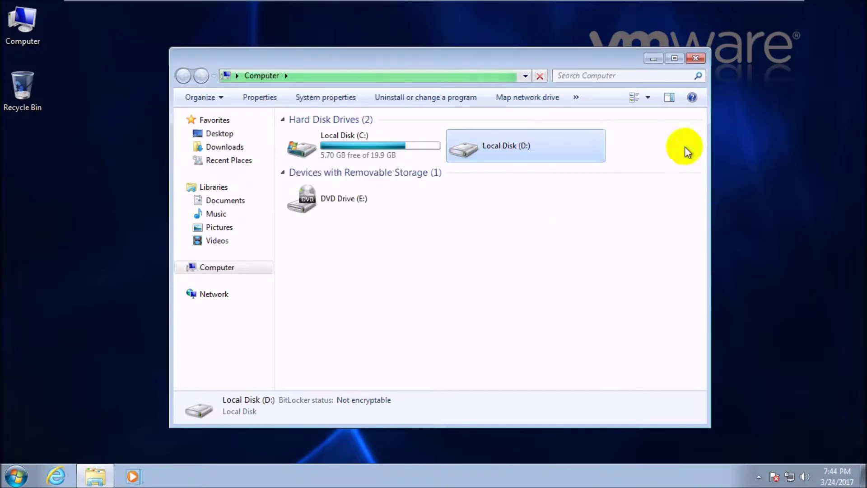
pyautogui.click(697, 61)
pyautogui.rightClick(267, 109)
pyautogui.click(298, 145)
# - Open Disk Management in the Computer Management console
pyautogui.rightClick(24, 34)
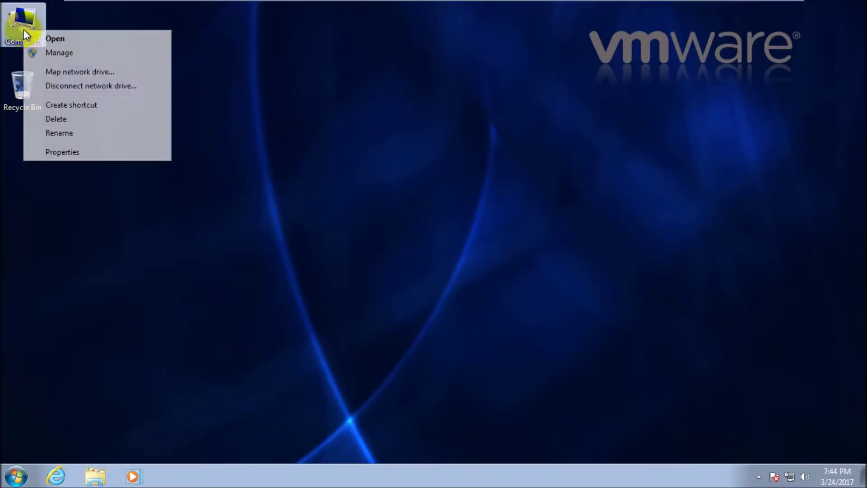
pyautogui.click(49, 55)
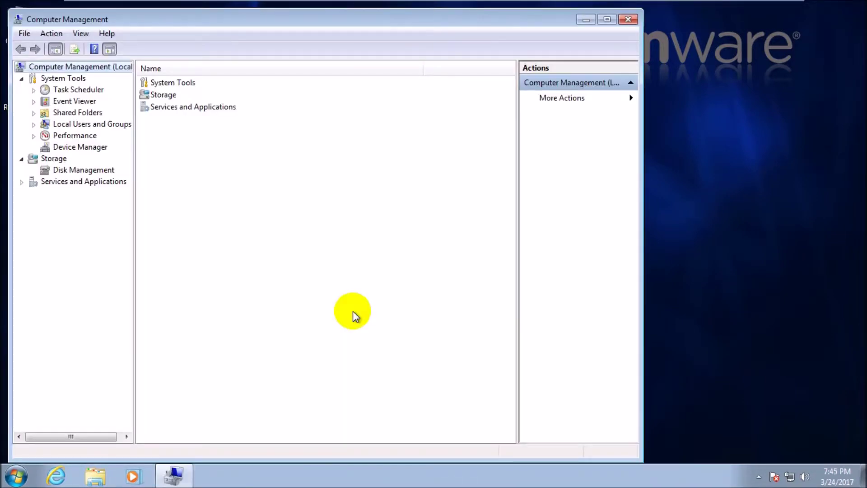
pyautogui.click(80, 172)
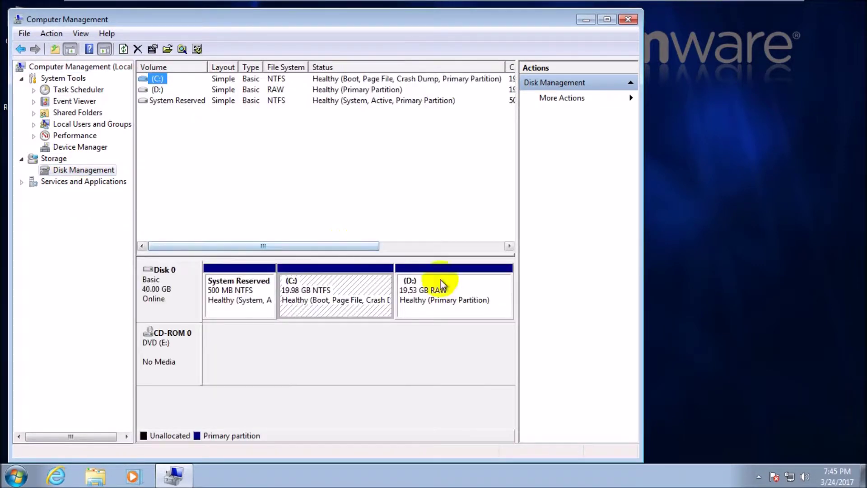
# - Quick-format the D: partition as NTFS with the label New Volume and default allocation unit size, and close Computer Management
pyautogui.click(440, 302)
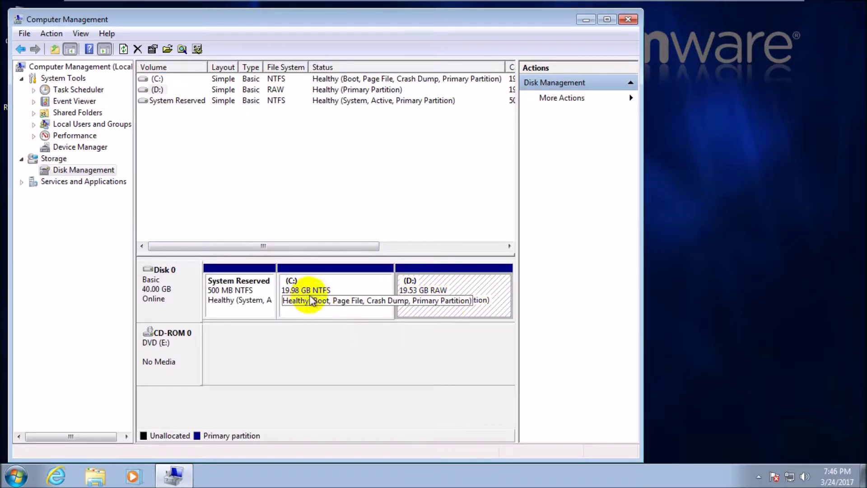
pyautogui.rightClick(442, 293)
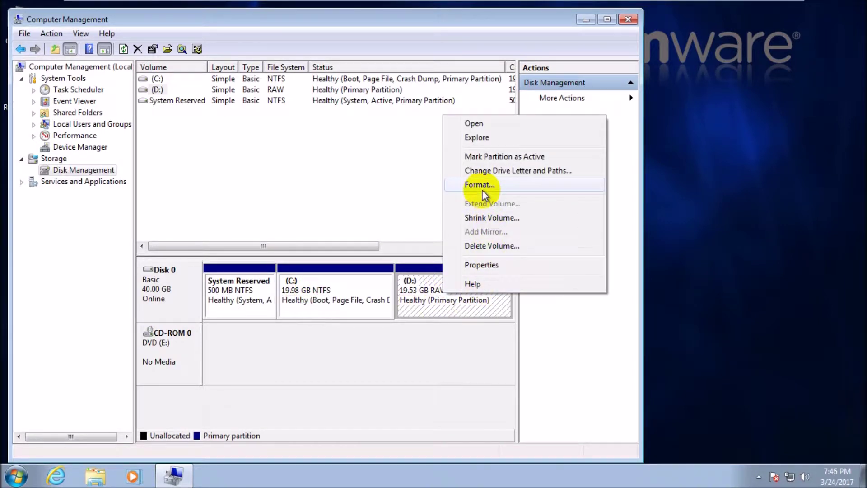
pyautogui.click(482, 184)
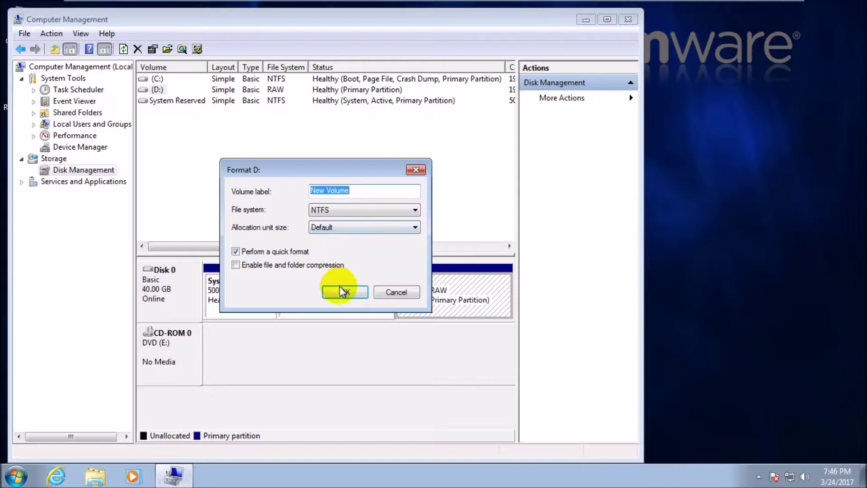
pyautogui.click(342, 291)
pyautogui.click(496, 285)
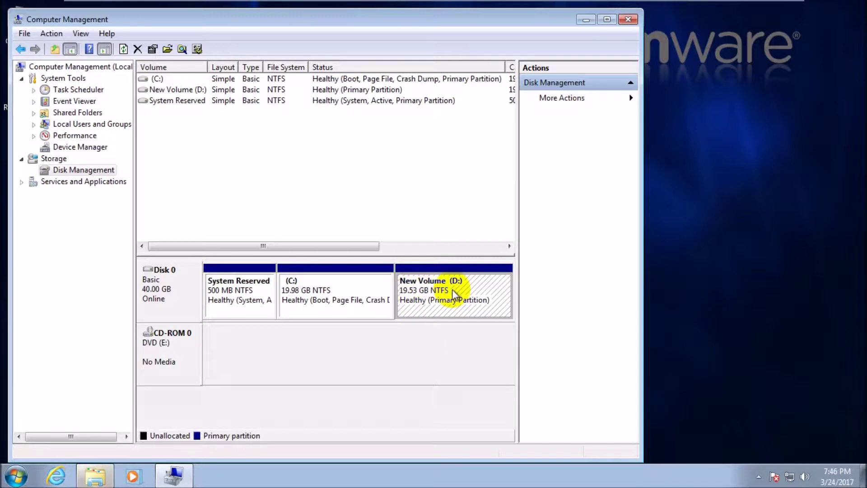
pyautogui.click(628, 19)
pyautogui.click(523, 74)
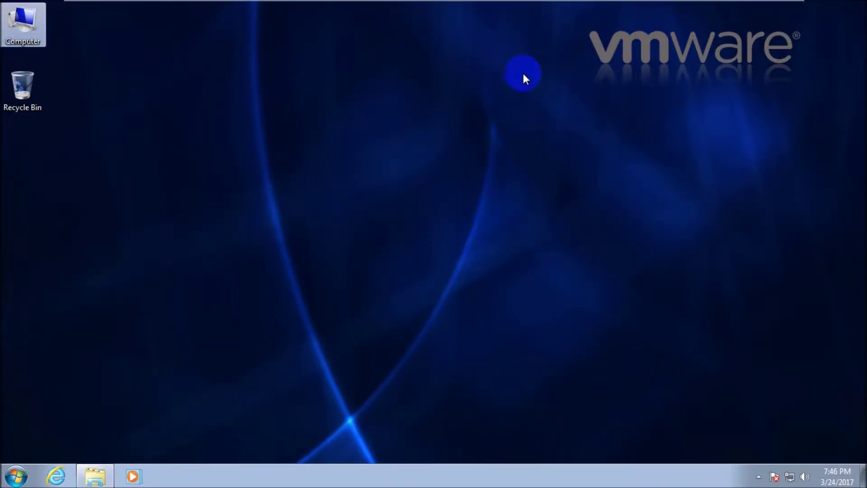
pyautogui.rightClick(242, 132)
pyautogui.click(277, 170)
# - Check that New Volume (D:) can be opened from the Computer window, and close the window
pyautogui.doubleClick(34, 24)
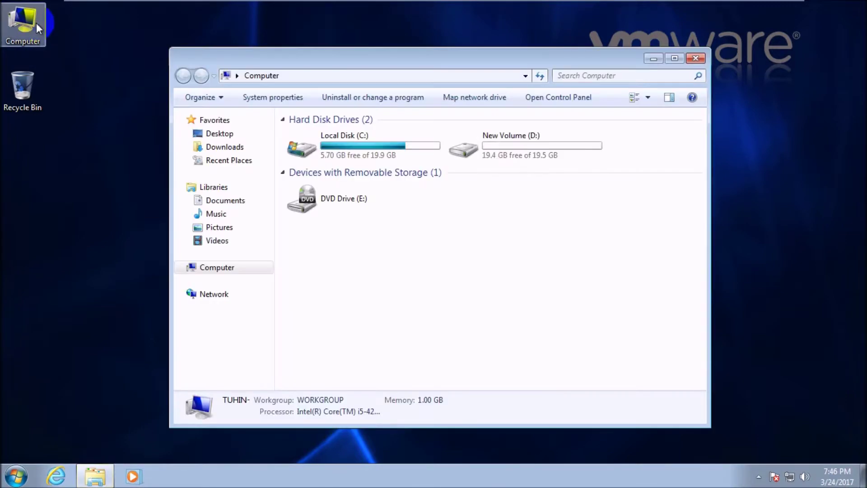
pyautogui.click(506, 151)
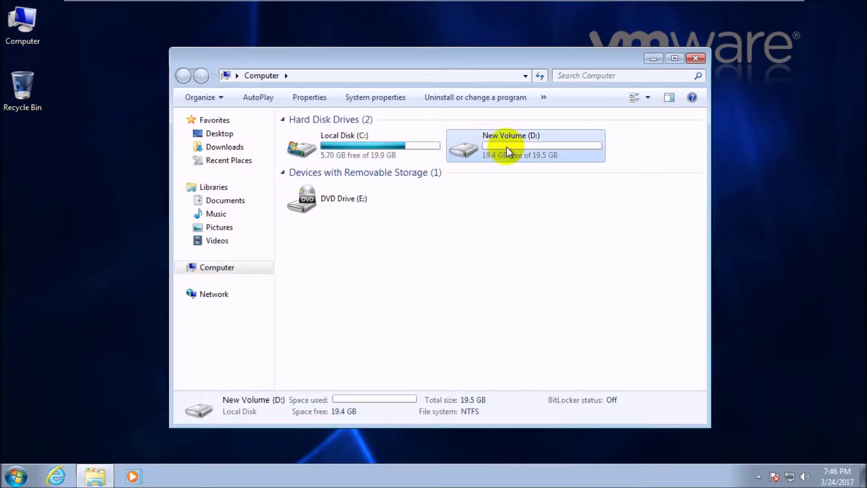
pyautogui.doubleClick(507, 147)
pyautogui.click(183, 76)
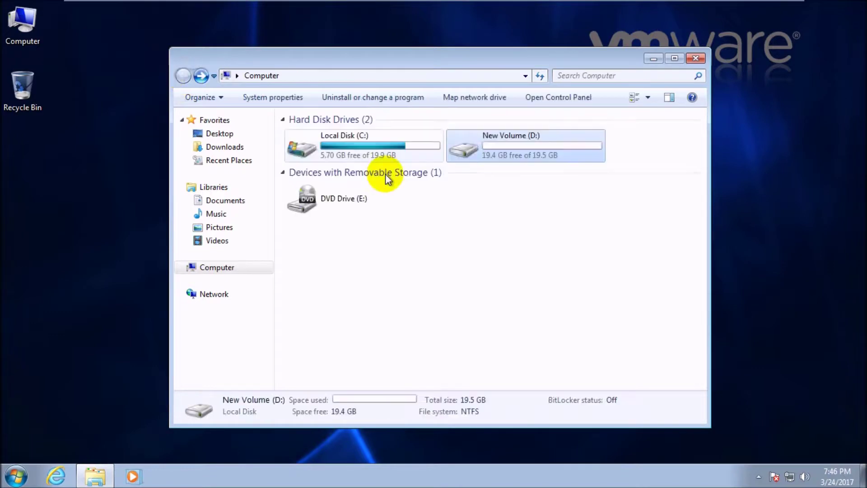
pyautogui.click(696, 58)
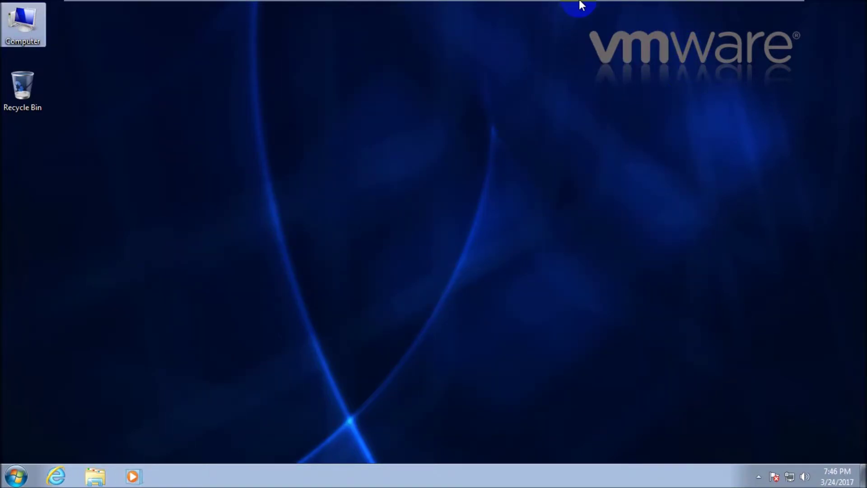
pyautogui.moveTo(619, 8)
pyautogui.click(663, 9)
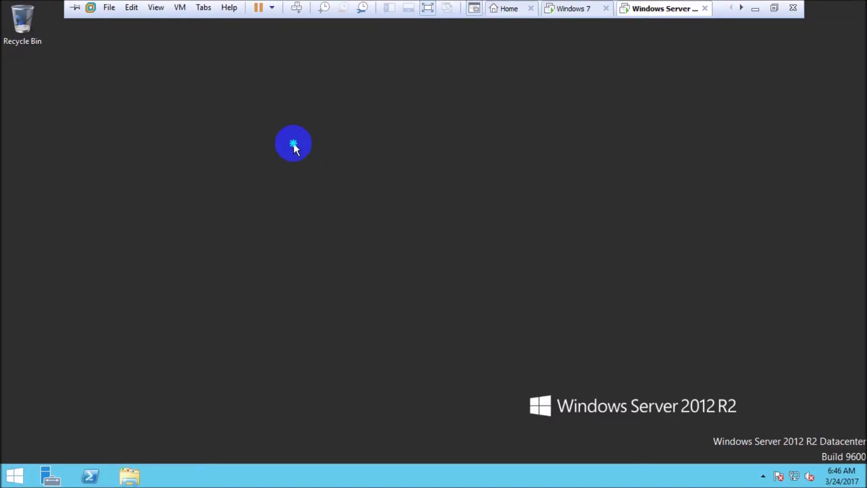
pyautogui.rightClick(294, 145)
pyautogui.click(321, 185)
pyautogui.rightClick(321, 183)
pyautogui.click(348, 220)
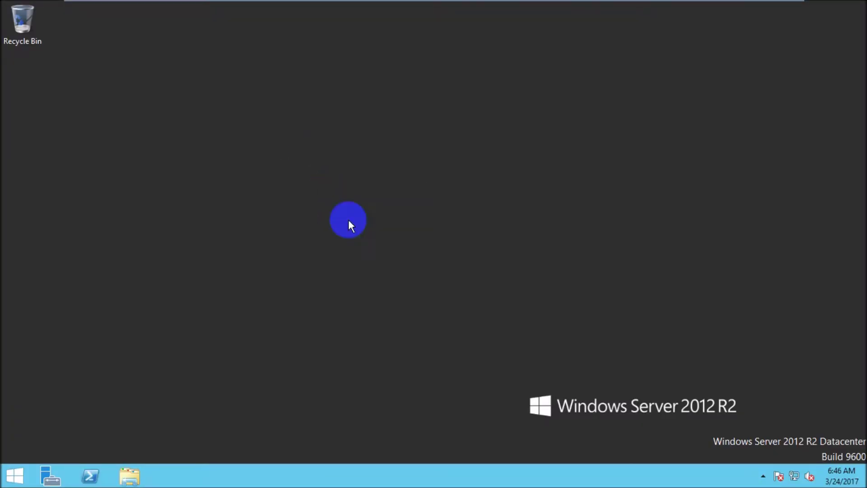
# - Switch to the Windows 7 virtual machine and add the User's Files, Network and Control Panel icons to its desktop
pyautogui.click(587, 8)
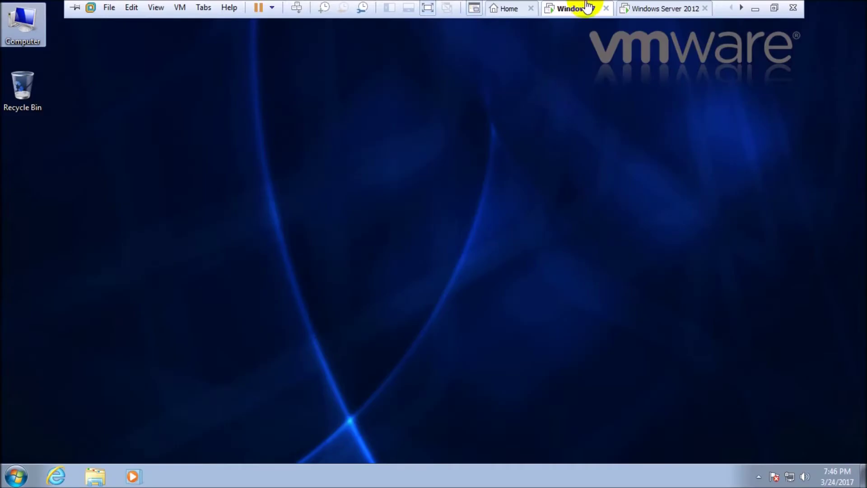
pyautogui.rightClick(181, 130)
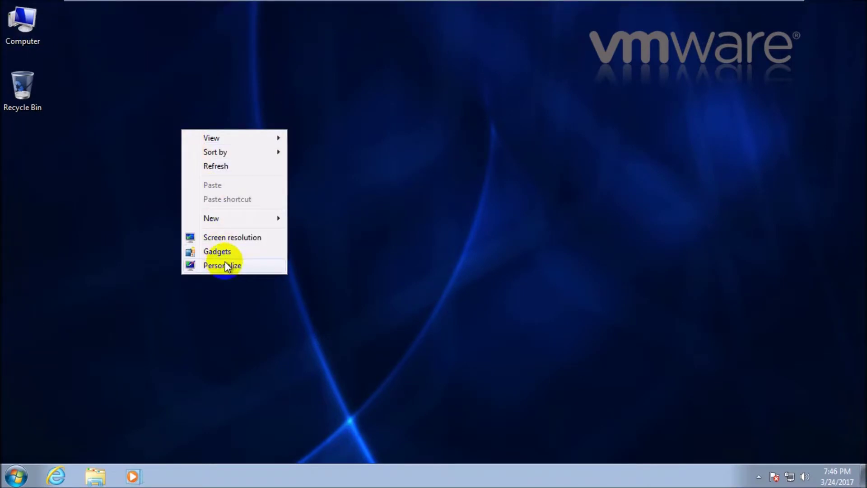
pyautogui.click(226, 266)
pyautogui.click(46, 76)
pyautogui.click(77, 121)
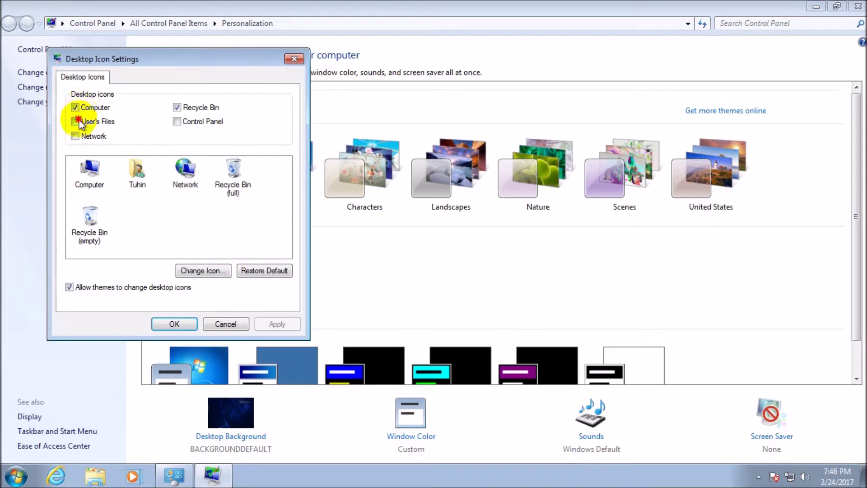
pyautogui.click(76, 136)
pyautogui.click(177, 121)
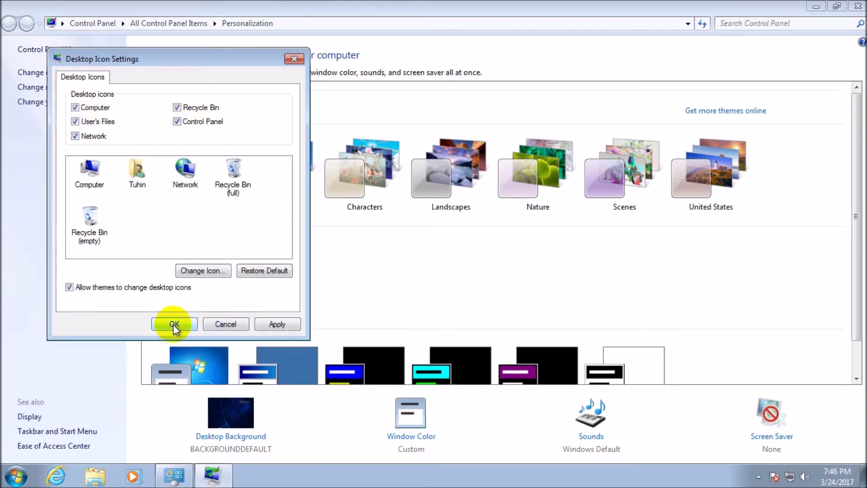
pyautogui.click(277, 323)
pyautogui.click(174, 324)
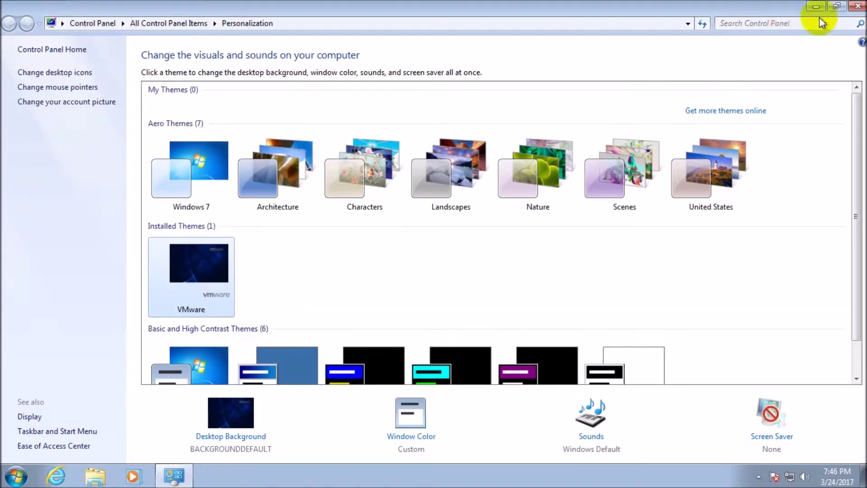
pyautogui.click(858, 5)
# - Switch to the Windows Server 2012 virtual machine and refresh its desktop
pyautogui.click(657, 15)
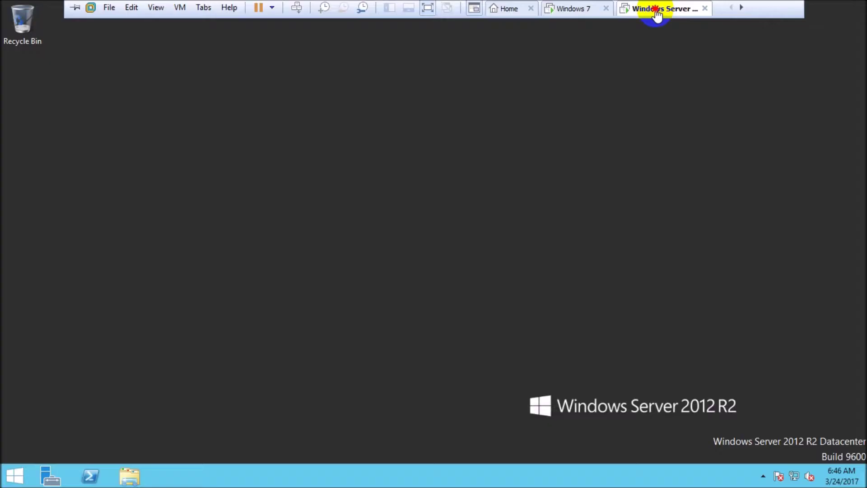
pyautogui.rightClick(309, 123)
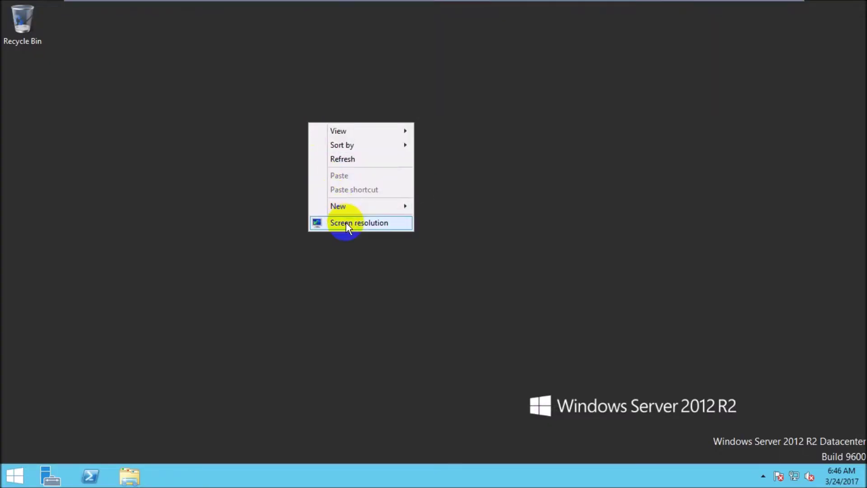
pyautogui.rightClick(142, 165)
pyautogui.click(164, 201)
pyautogui.rightClick(164, 201)
pyautogui.press('Escape')
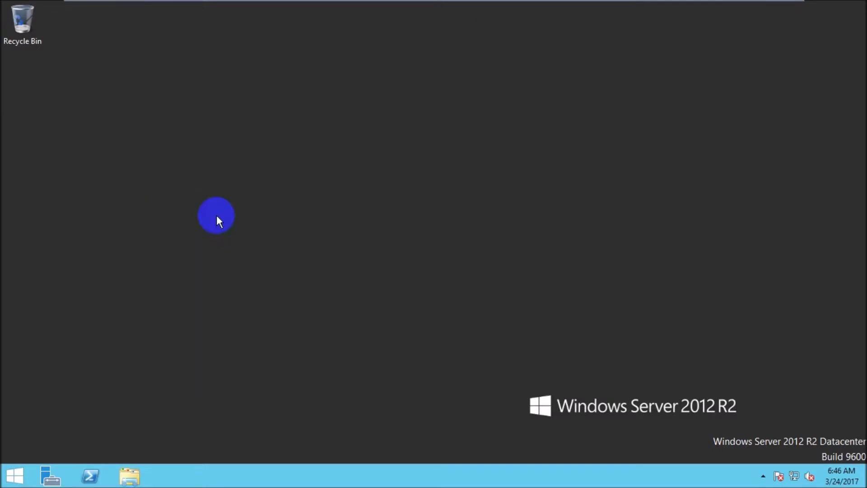
# - Search the Start screen for "show des" and open the setting to show or hide common icons on the desktop
pyautogui.click(13, 474)
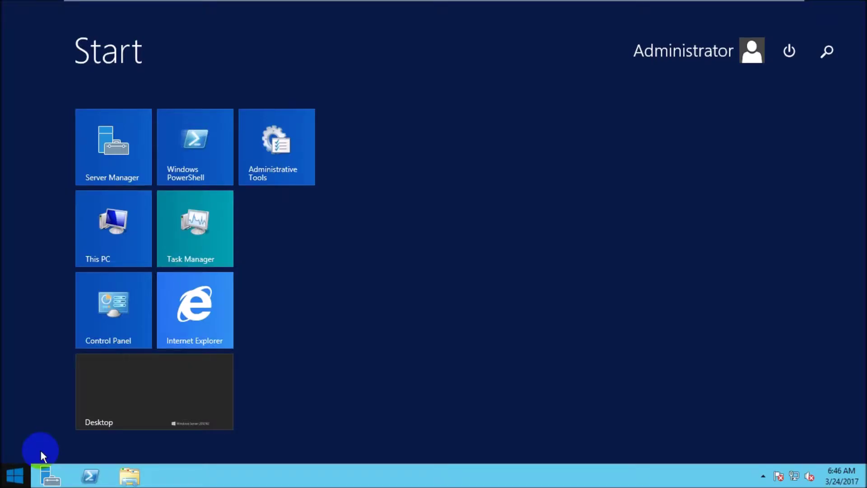
pyautogui.click(830, 52)
pyautogui.write('show')
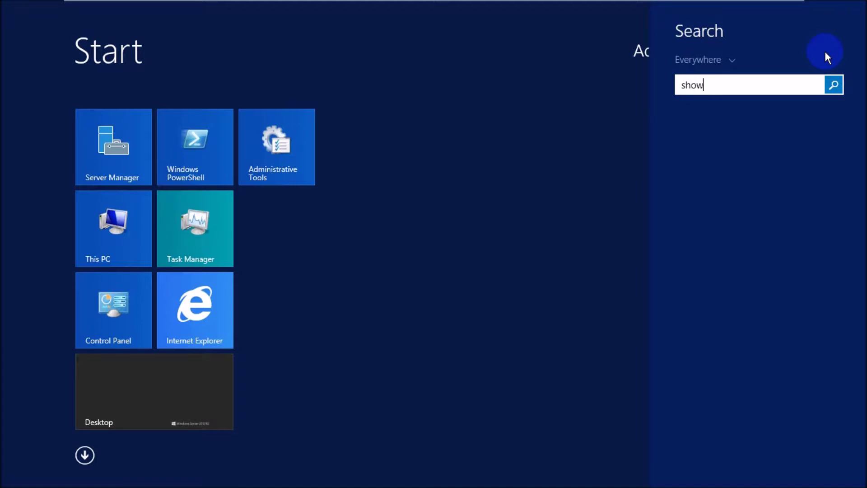
pyautogui.write(' des')
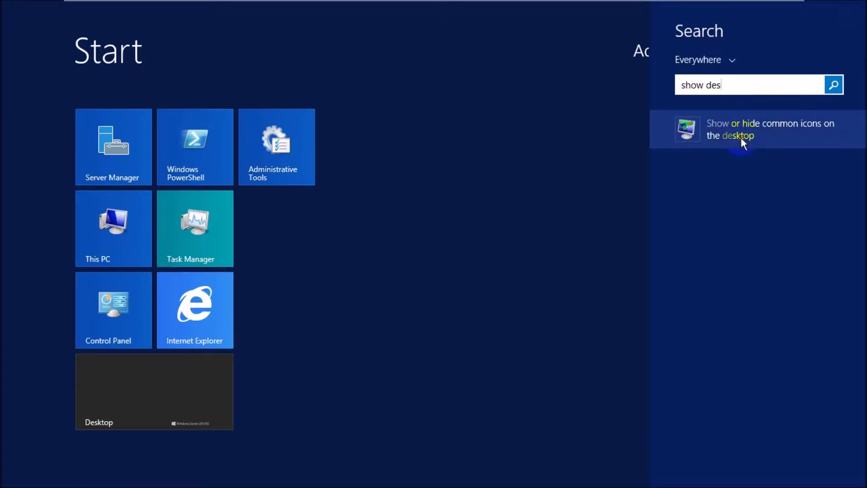
pyautogui.click(740, 139)
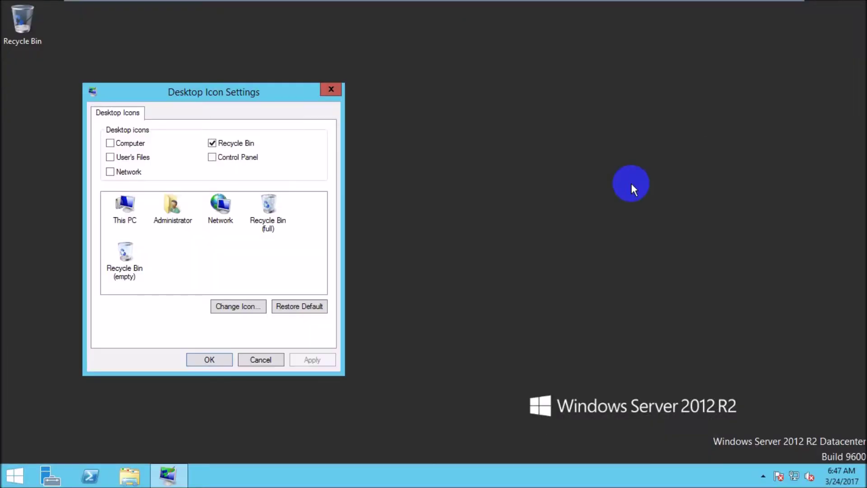
# - Add the Computer, User's Files, Network and Control Panel icons to the server's desktop
pyautogui.click(136, 143)
pyautogui.click(135, 158)
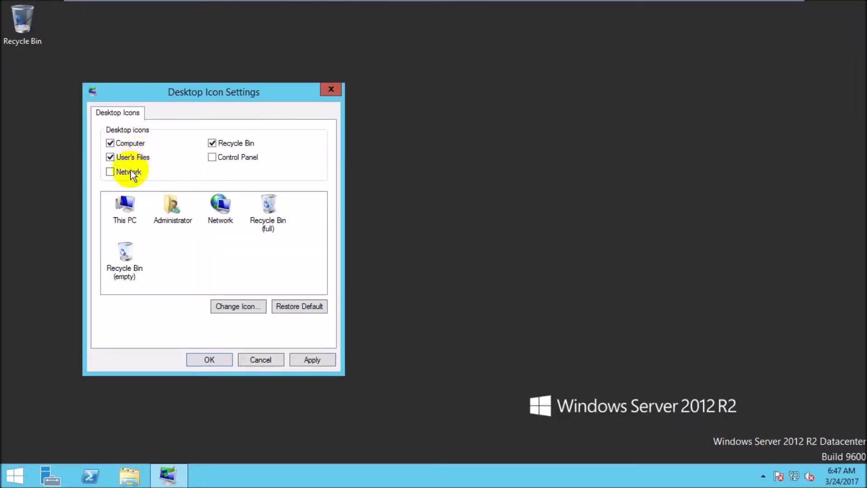
pyautogui.click(128, 172)
pyautogui.click(246, 158)
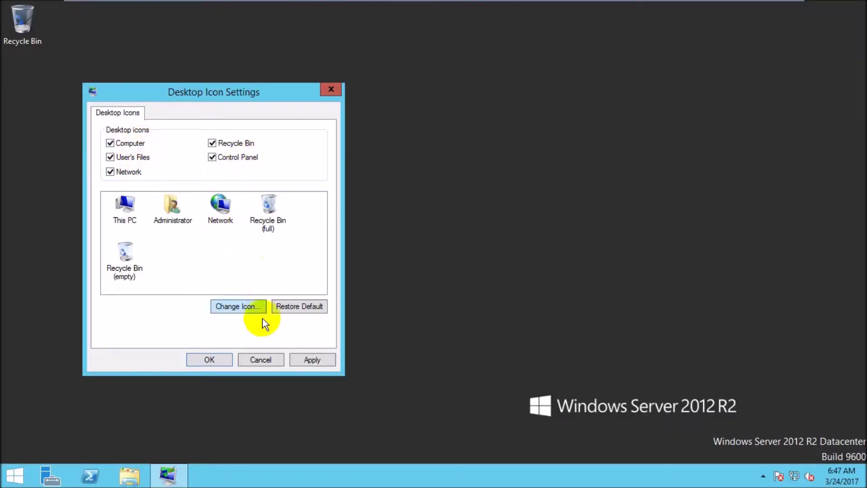
pyautogui.click(312, 360)
pyautogui.click(203, 360)
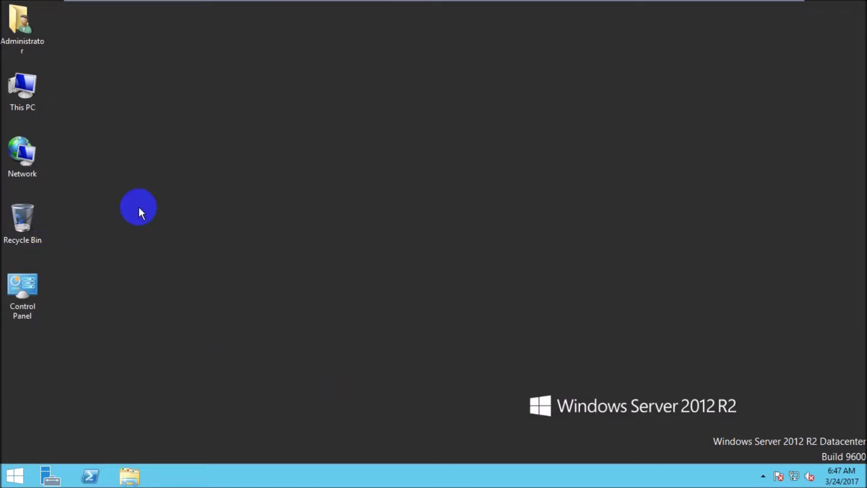
pyautogui.rightClick(184, 75)
pyautogui.click(216, 111)
pyautogui.rightClick(225, 113)
pyautogui.click(246, 147)
pyautogui.rightClick(246, 146)
pyautogui.click(273, 181)
# - Open Server Manager's local server properties and bring up the dialog for changing the computer name
pyautogui.click(51, 474)
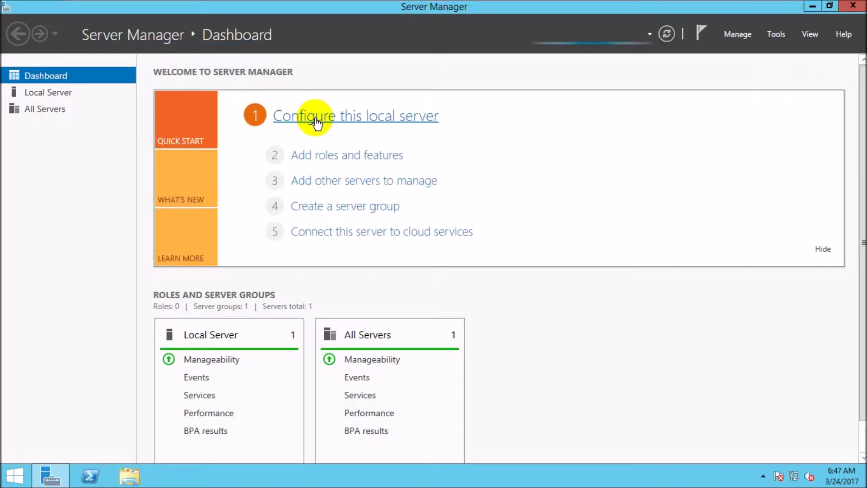
pyautogui.click(343, 136)
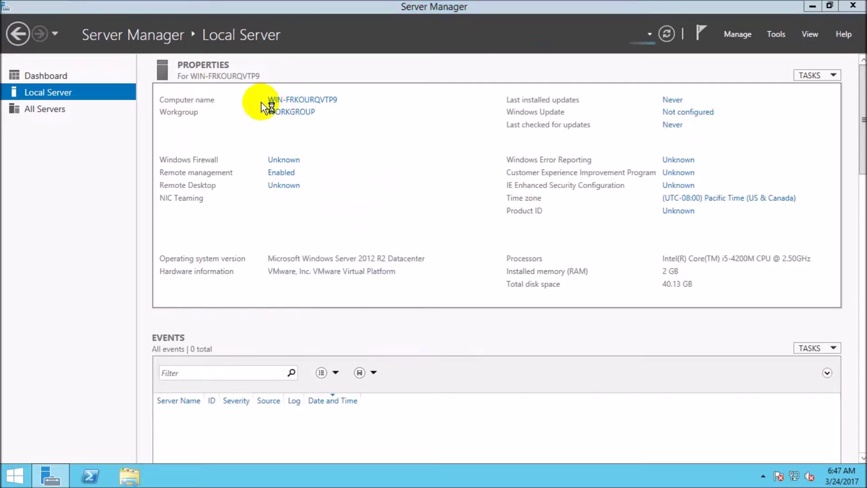
pyautogui.click(289, 101)
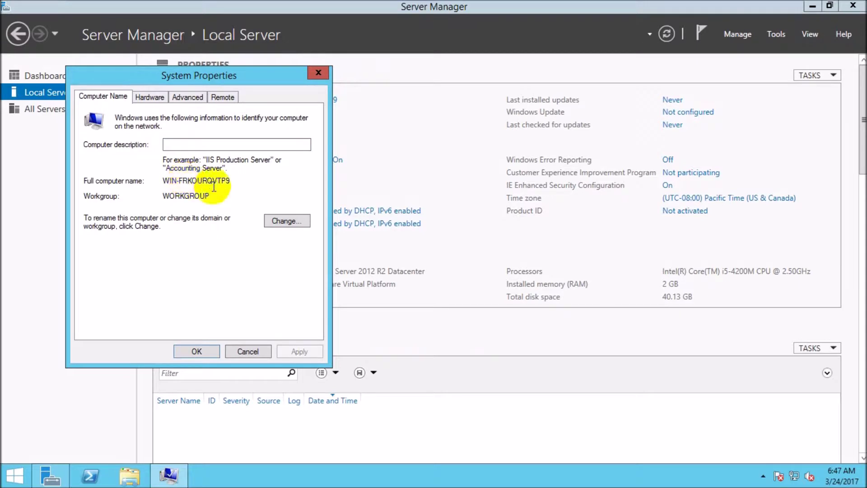
pyautogui.click(289, 221)
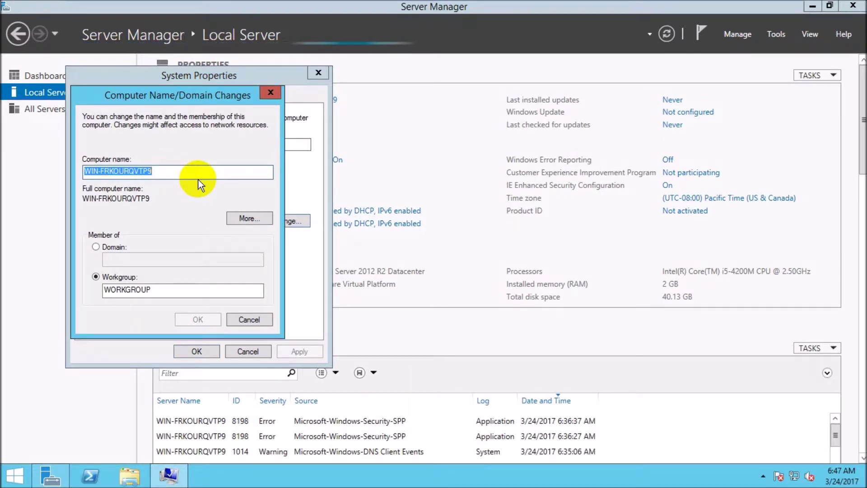
# - Set the computer name to the owner's name, keep the WORKGROUP membership, and restart the server to apply the change
pyautogui.write('Mahamud')
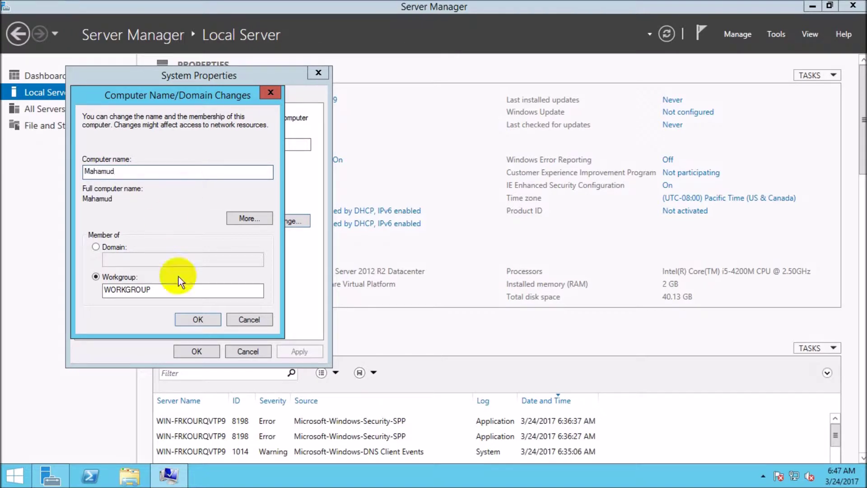
pyautogui.click(200, 318)
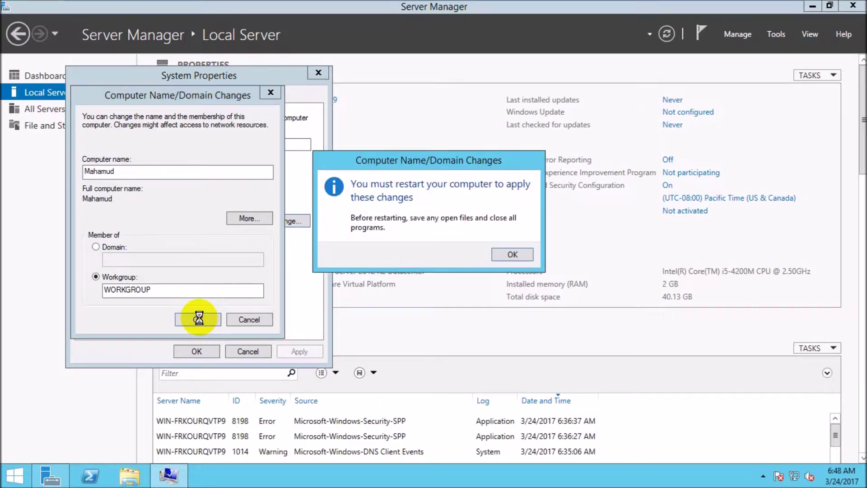
pyautogui.click(513, 254)
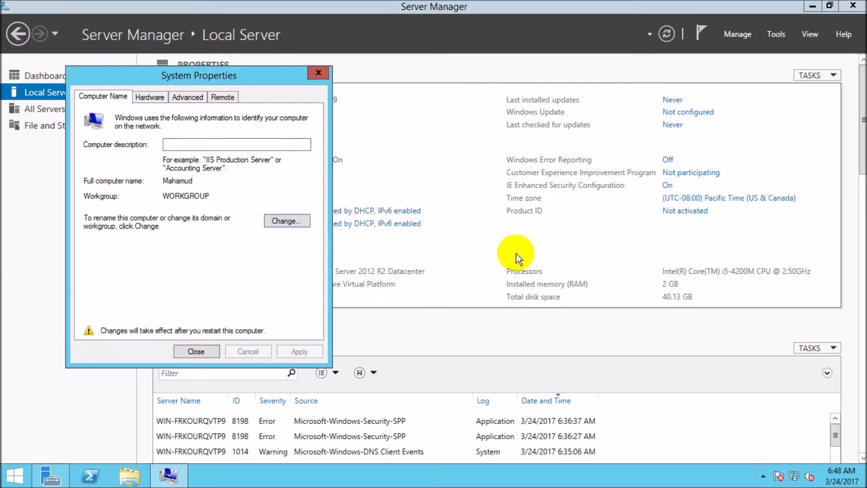
pyautogui.click(196, 351)
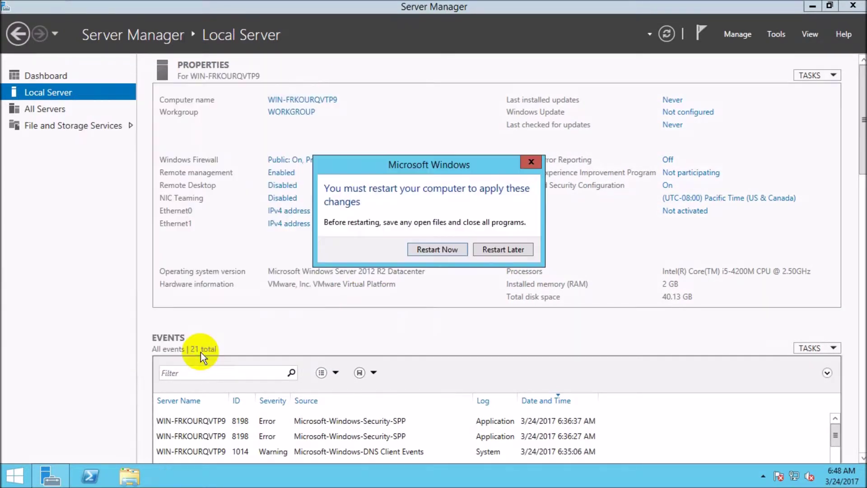
pyautogui.click(438, 251)
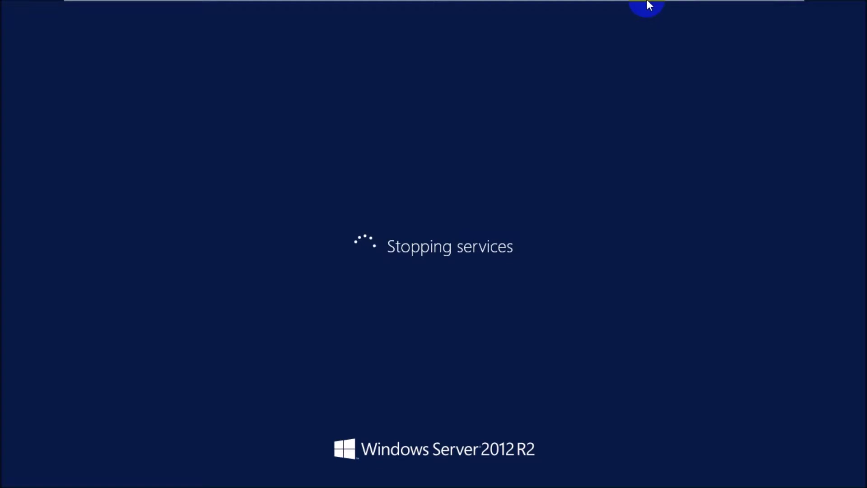
# - Switch to the Windows 7 virtual machine and refresh its desktop several times
pyautogui.moveTo(614, 6)
pyautogui.click(585, 9)
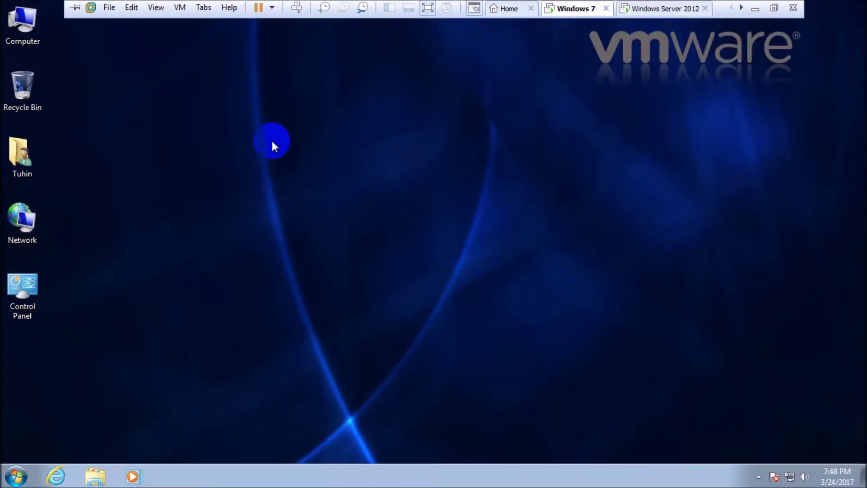
pyautogui.rightClick(252, 100)
pyautogui.rightClick(276, 134)
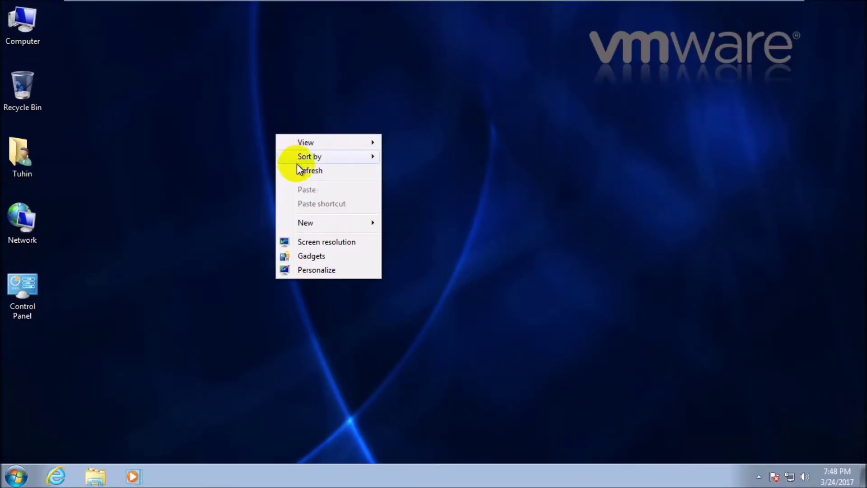
pyautogui.click(299, 169)
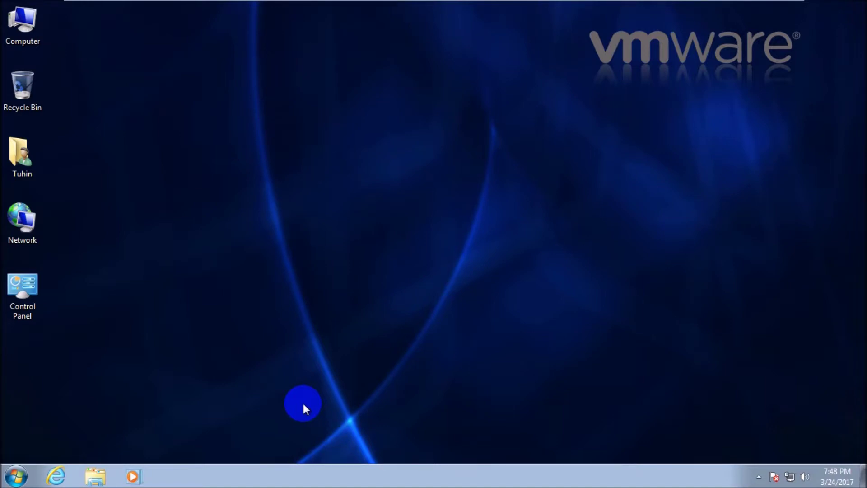
pyautogui.rightClick(493, 194)
pyautogui.click(523, 227)
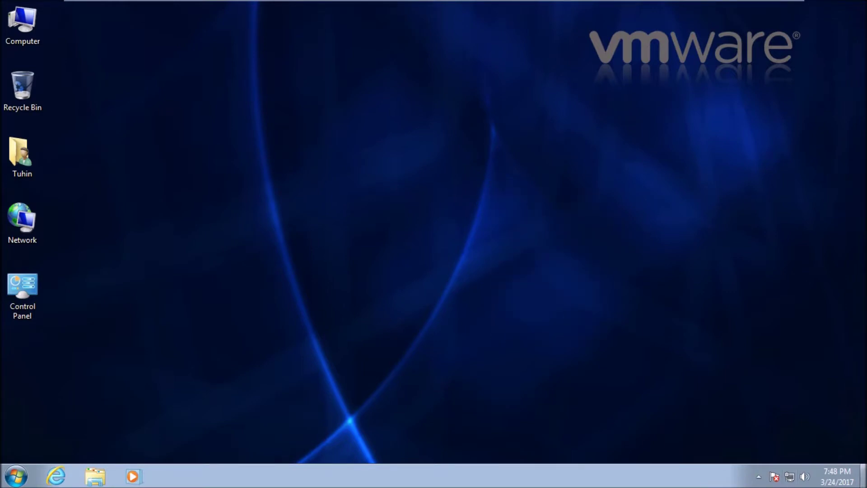
pyautogui.rightClick(560, 110)
pyautogui.click(593, 151)
# - Return to the Windows Server 2012 virtual machine, unlock its sign-in screen and sign in as Administrator with the account password
pyautogui.moveTo(454, 24)
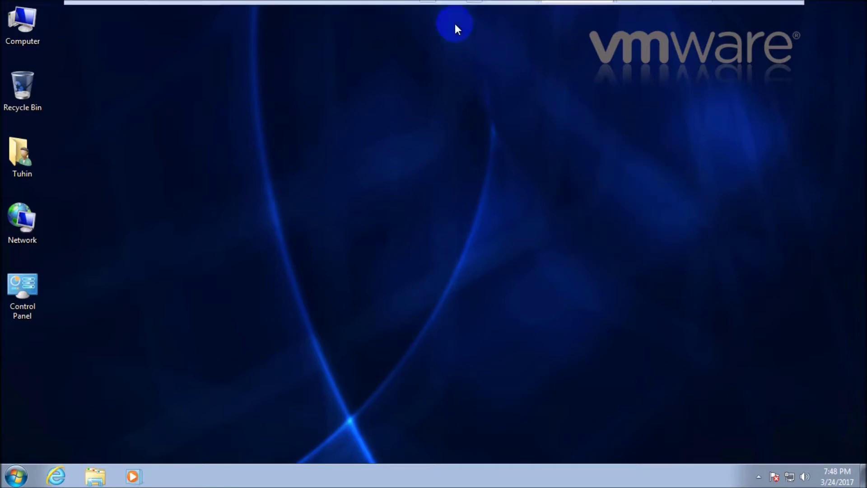
pyautogui.click(660, 8)
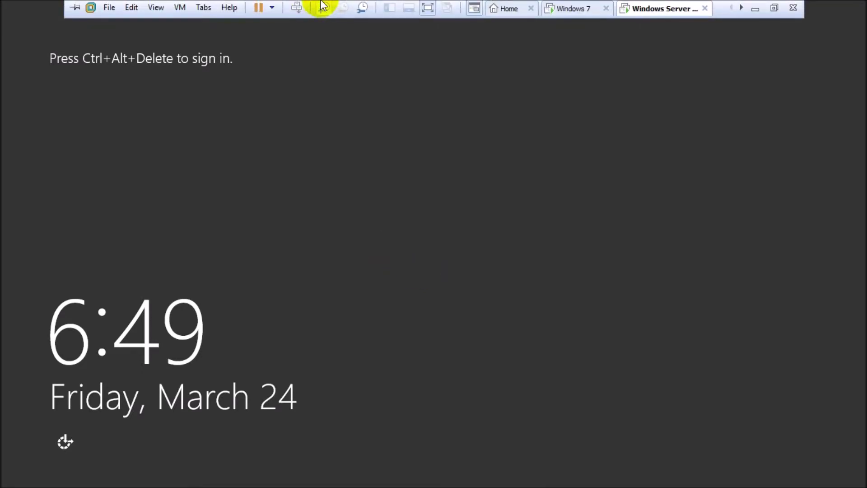
pyautogui.click(296, 9)
pyautogui.click(296, 8)
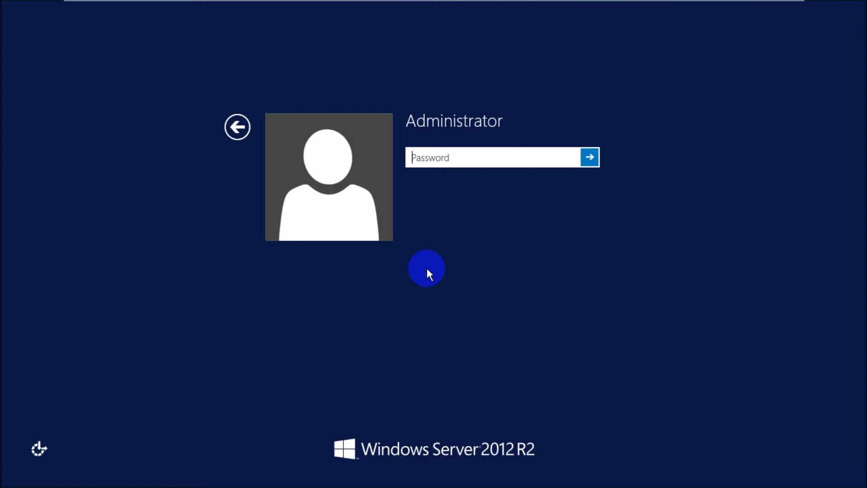
pyautogui.write('••••••••••••')
pyautogui.press('Return')
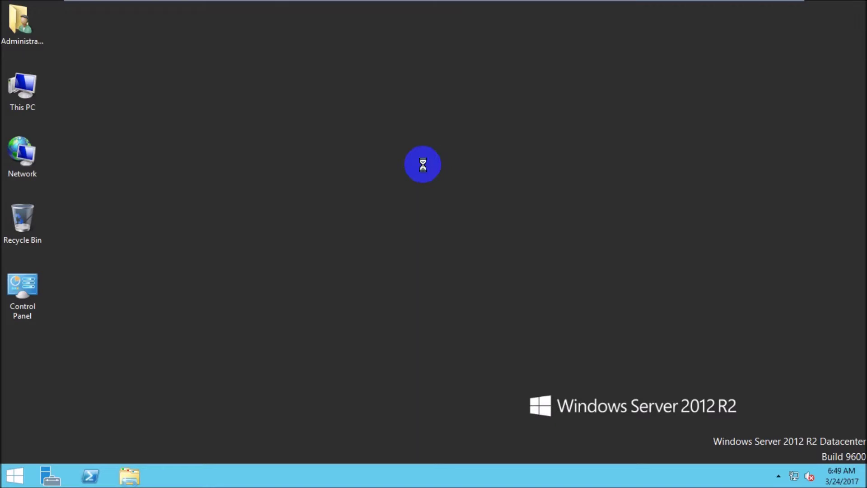
# - Refresh the server's desktop several times after signing in
pyautogui.rightClick(423, 164)
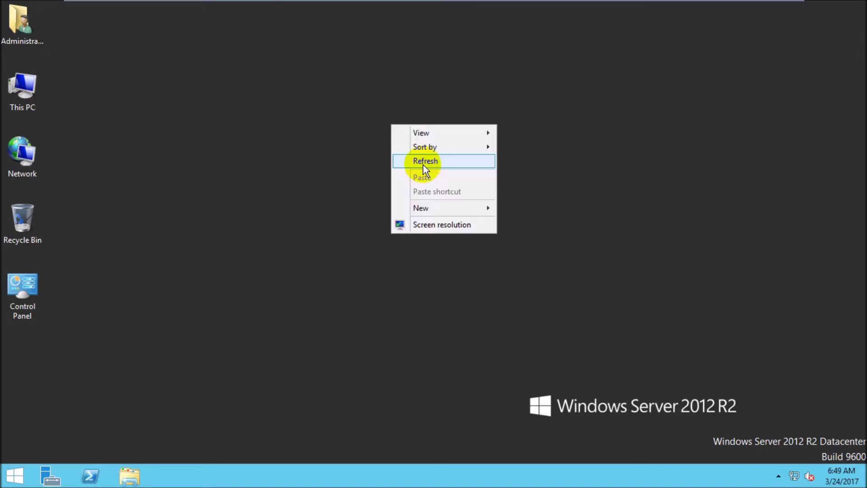
pyautogui.click(389, 95)
pyautogui.rightClick(388, 96)
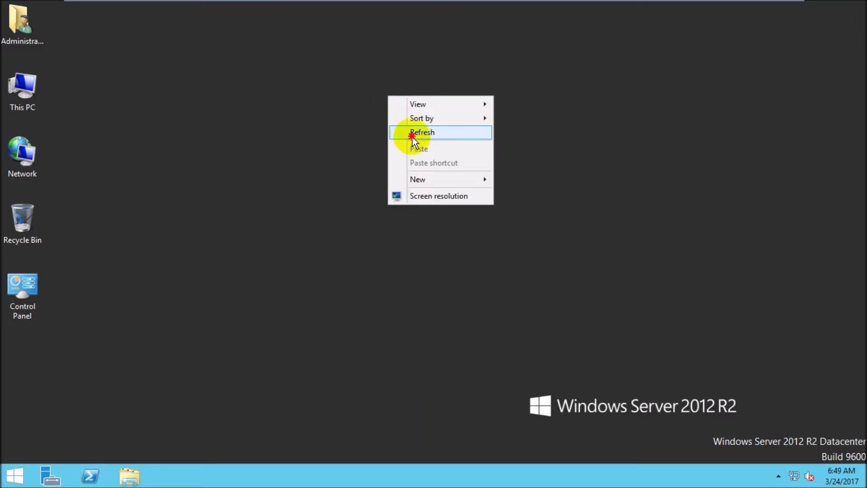
pyautogui.rightClick(412, 136)
pyautogui.click(437, 171)
pyautogui.rightClick(437, 170)
pyautogui.rightClick(463, 208)
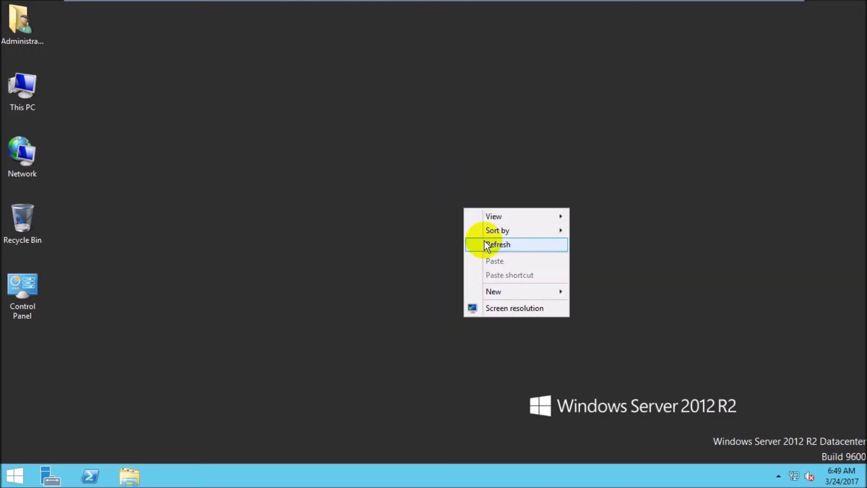
pyautogui.click(441, 237)
# - Open This PC to check the server's drives, including Local Disk (D:), and close the window
pyautogui.doubleClick(23, 86)
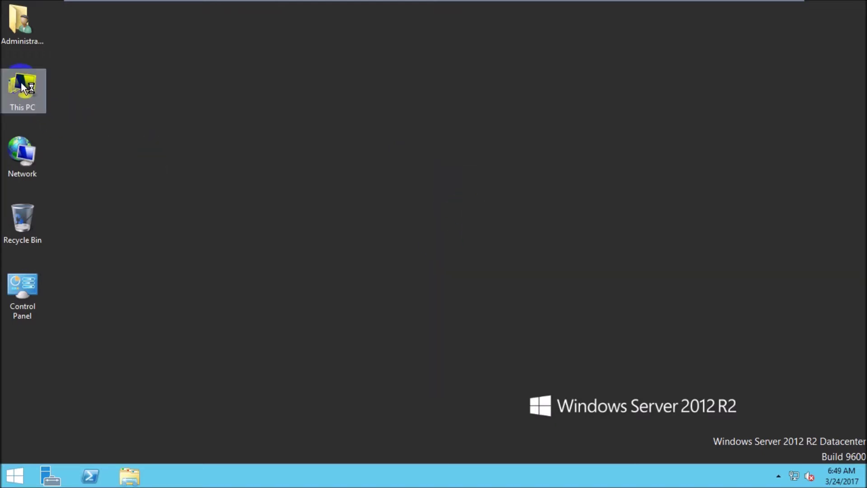
pyautogui.click(301, 208)
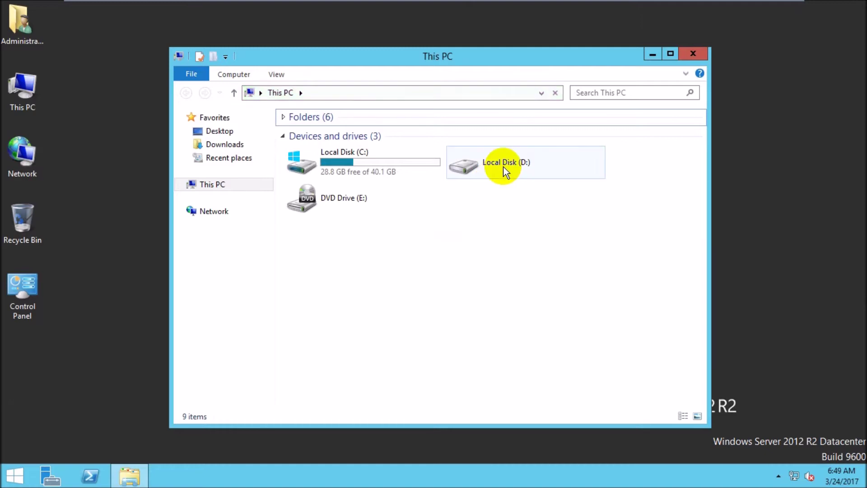
pyautogui.click(691, 55)
# - Open Server Manager through This PC's Manage command and launch Computer Management from its tools
pyautogui.rightClick(34, 84)
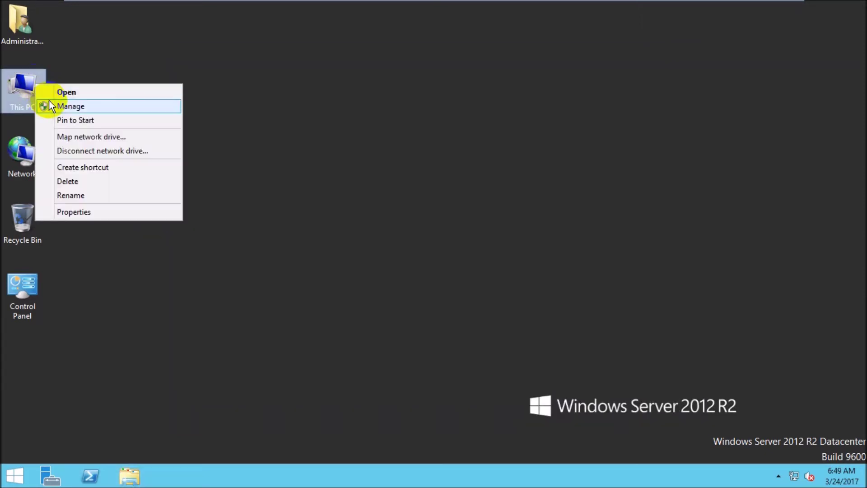
pyautogui.click(69, 106)
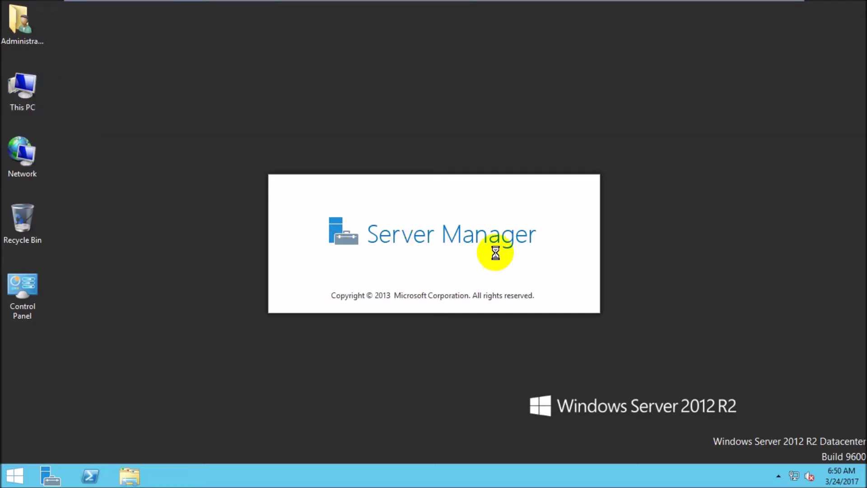
pyautogui.click(403, 336)
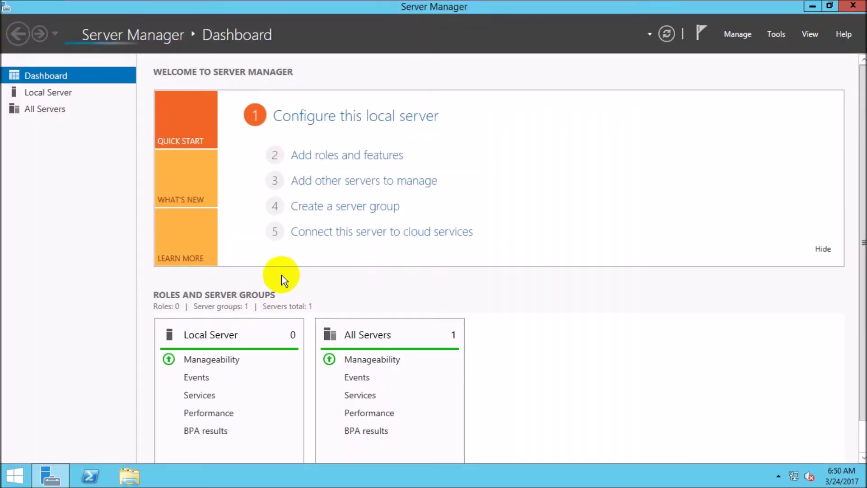
pyautogui.click(747, 36)
pyautogui.click(777, 35)
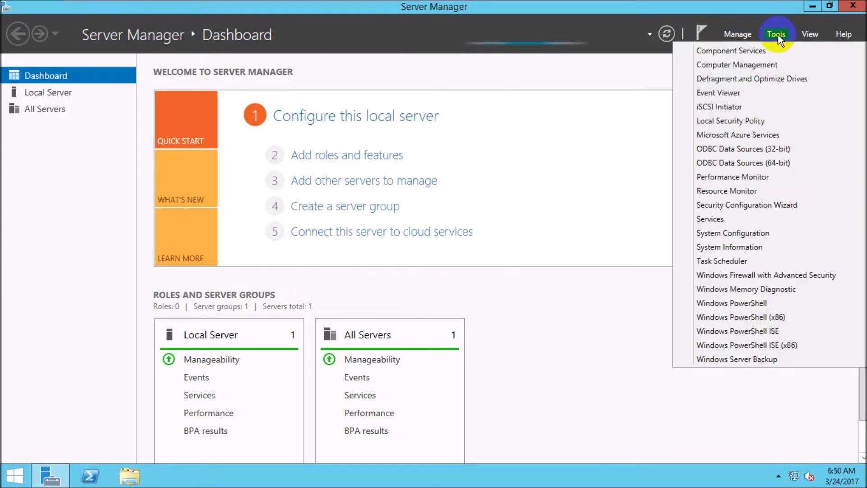
pyautogui.click(756, 65)
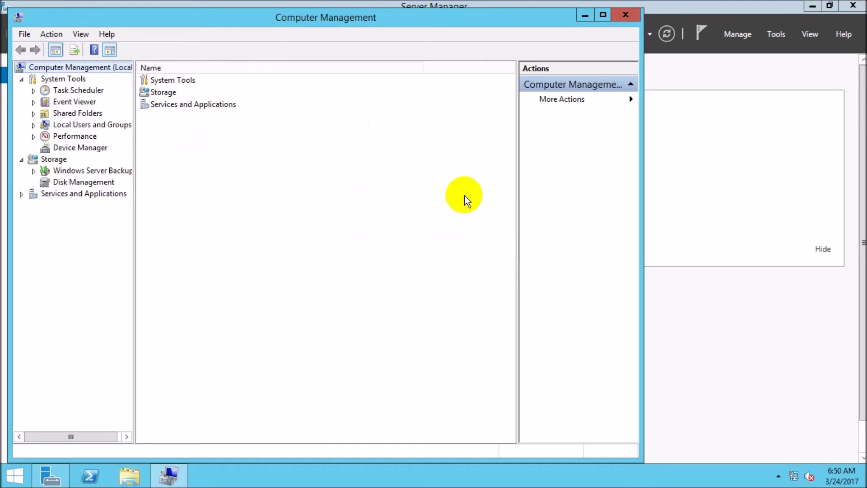
# - In Disk Management, quick-format the D: partition as NTFS with the label New Volume and default allocation unit size
pyautogui.click(71, 183)
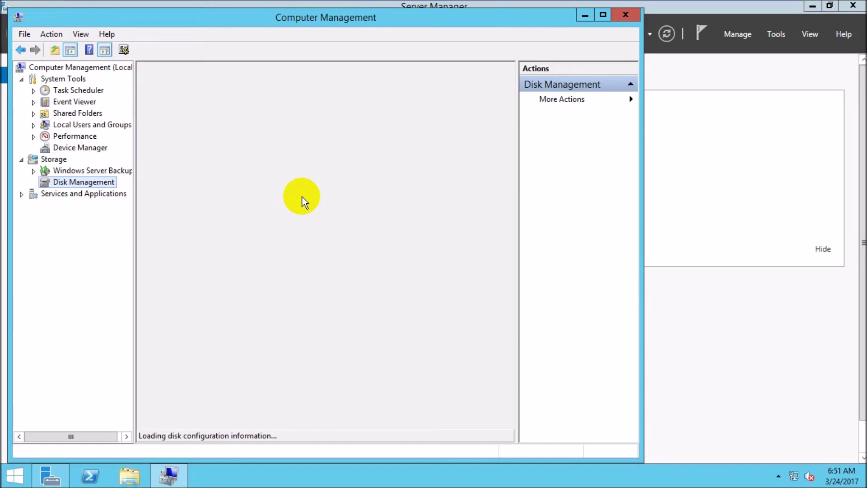
pyautogui.click(443, 294)
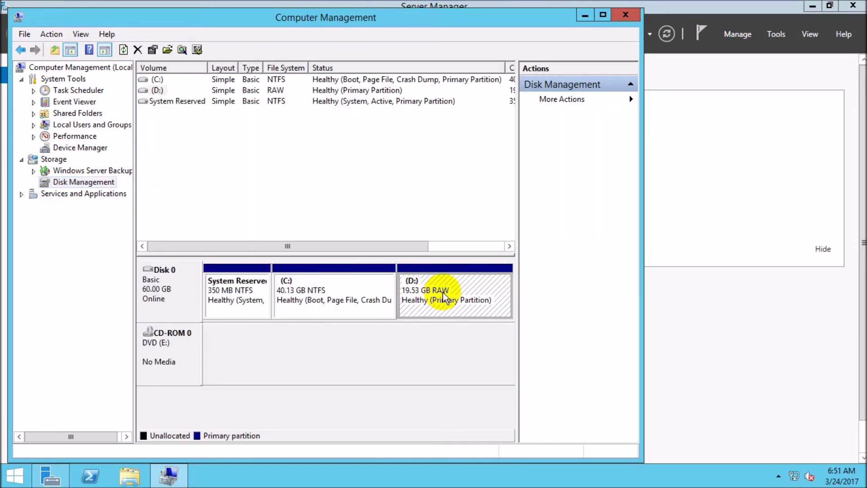
pyautogui.rightClick(443, 297)
pyautogui.click(487, 358)
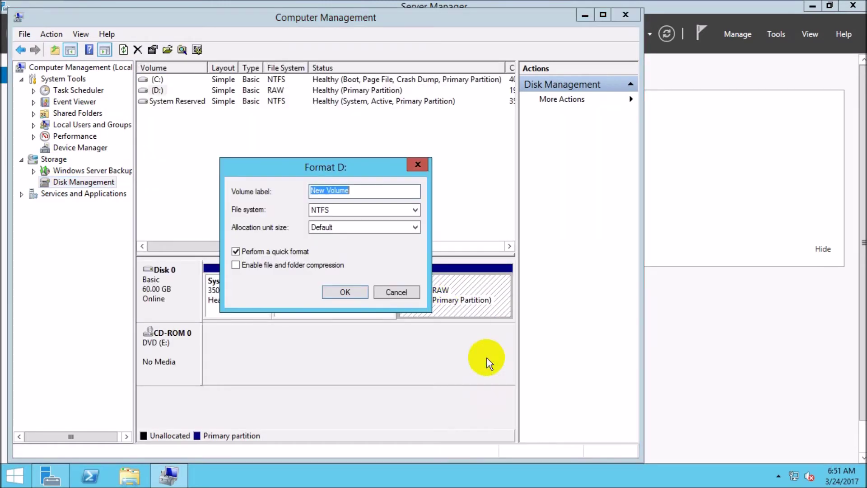
pyautogui.click(342, 292)
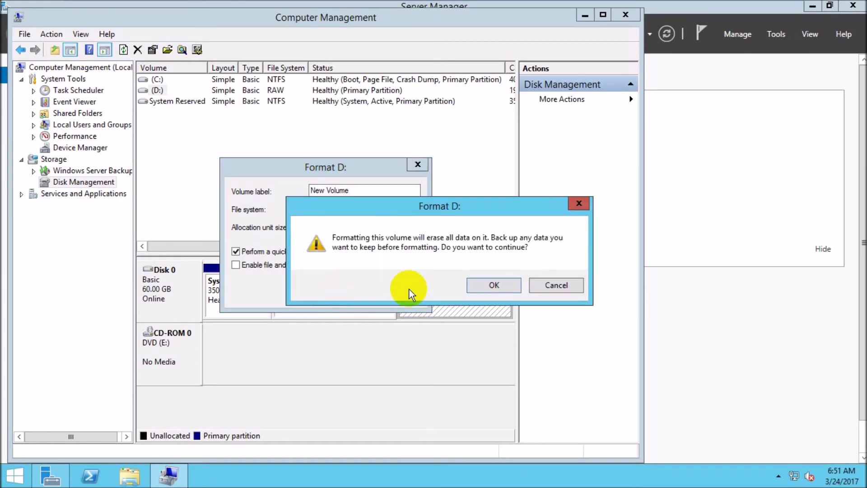
pyautogui.click(486, 286)
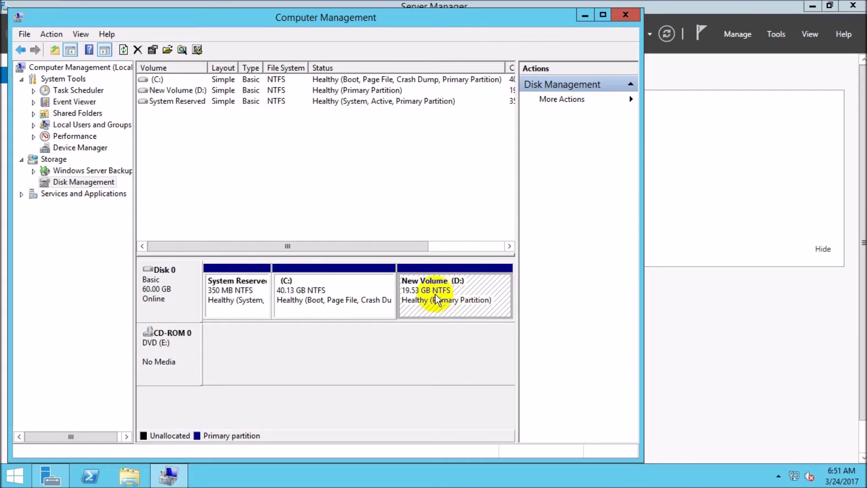
# - Close Computer Management and Server Manager, and check the formatted D: drive in This PC
pyautogui.click(627, 16)
pyautogui.click(804, 9)
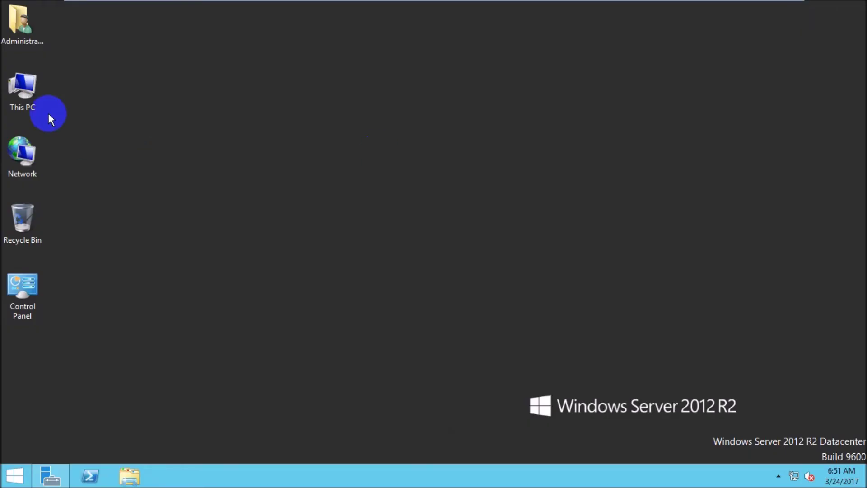
pyautogui.doubleClick(34, 83)
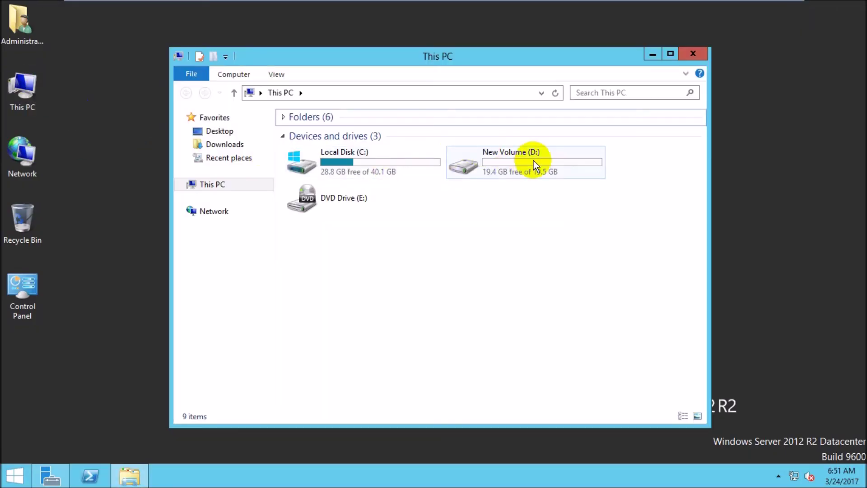
pyautogui.click(691, 52)
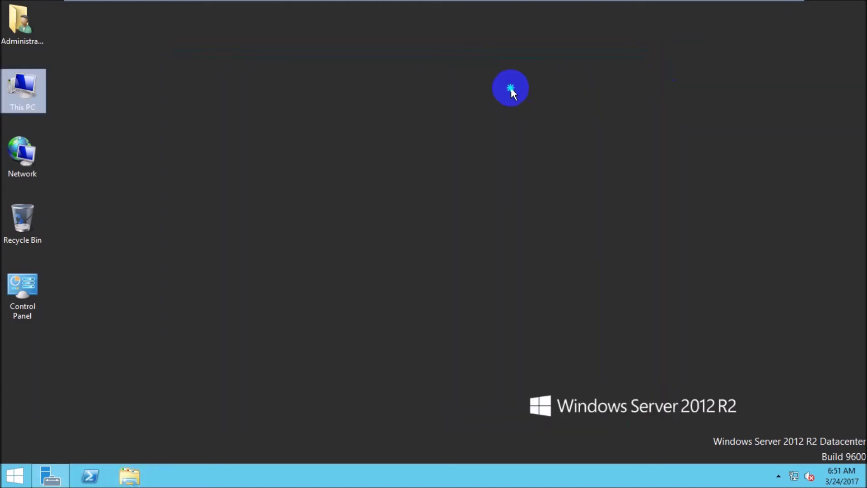
pyautogui.rightClick(509, 87)
pyautogui.rightClick(530, 123)
pyautogui.click(560, 160)
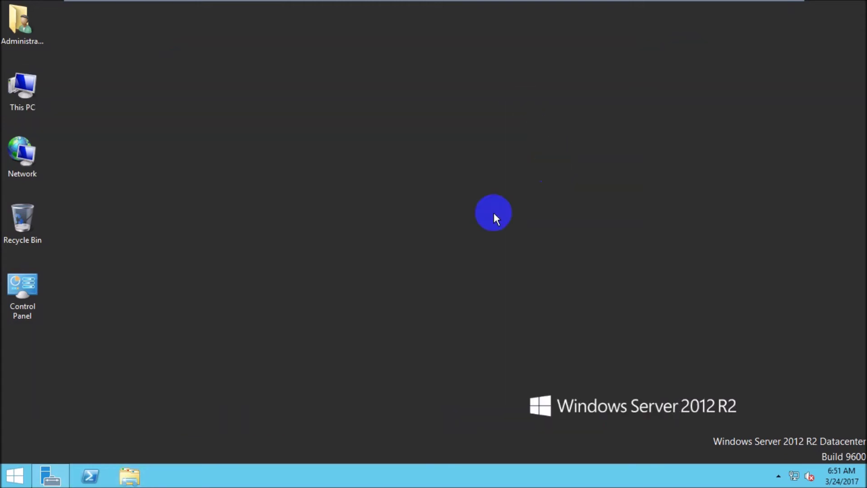
# - Open the local server's properties in Server Manager and bring up its Windows Update configuration
pyautogui.click(50, 475)
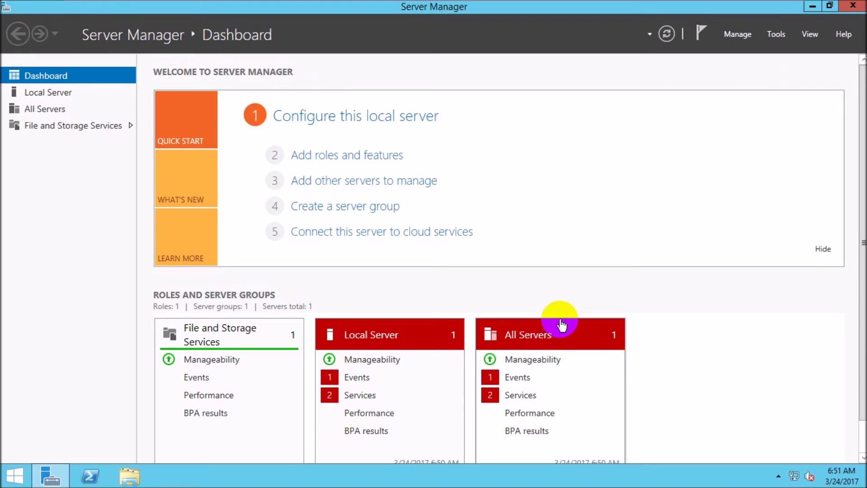
pyautogui.click(307, 121)
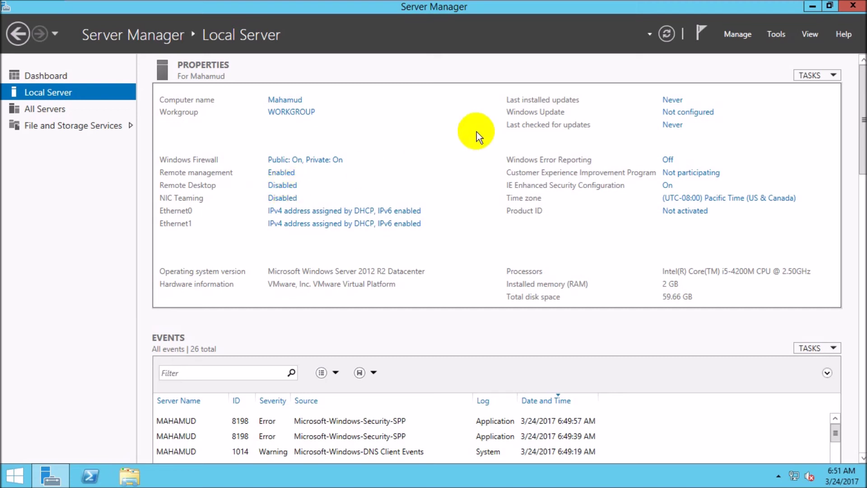
pyautogui.click(686, 113)
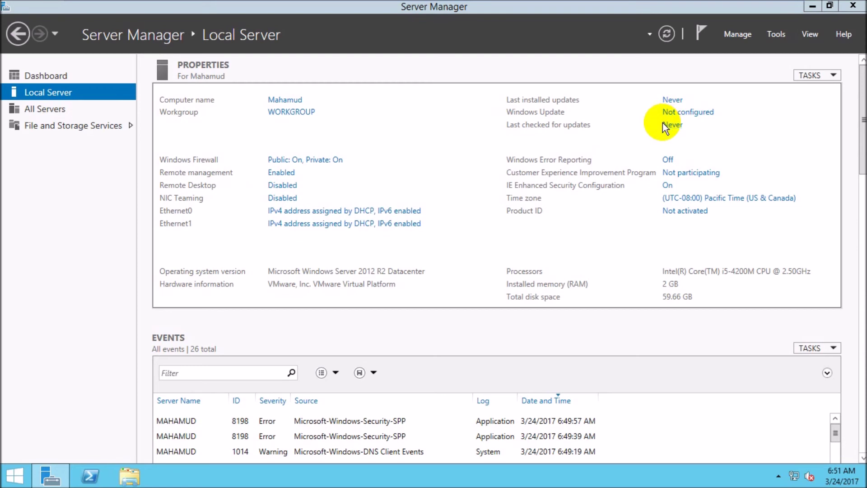
pyautogui.click(684, 114)
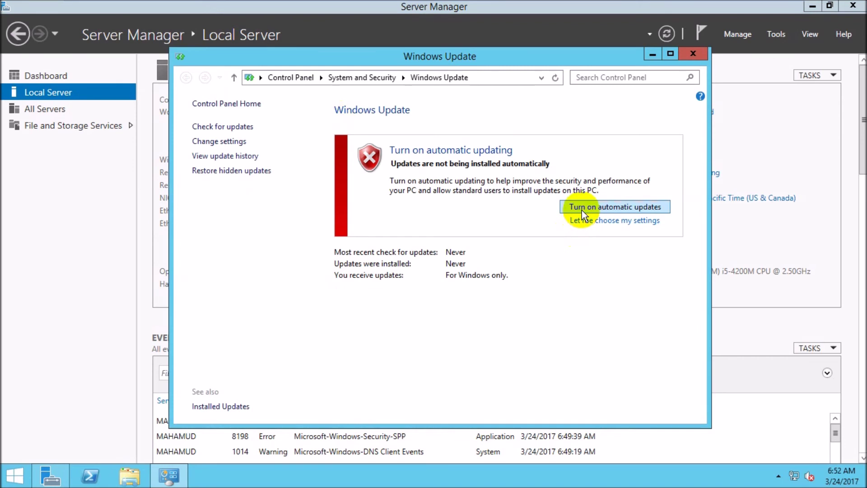
# - Set important updates to "Never check for updates (not recommended)" in the Windows Update settings and close Windows Update
pyautogui.click(605, 221)
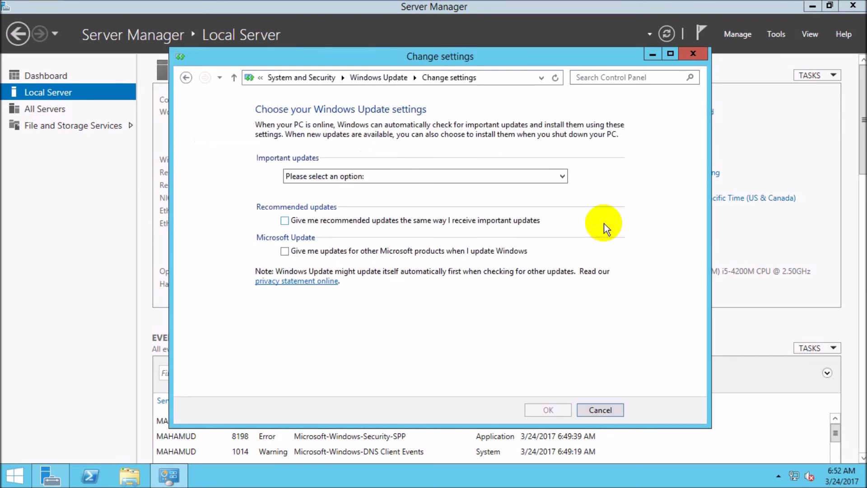
pyautogui.click(564, 176)
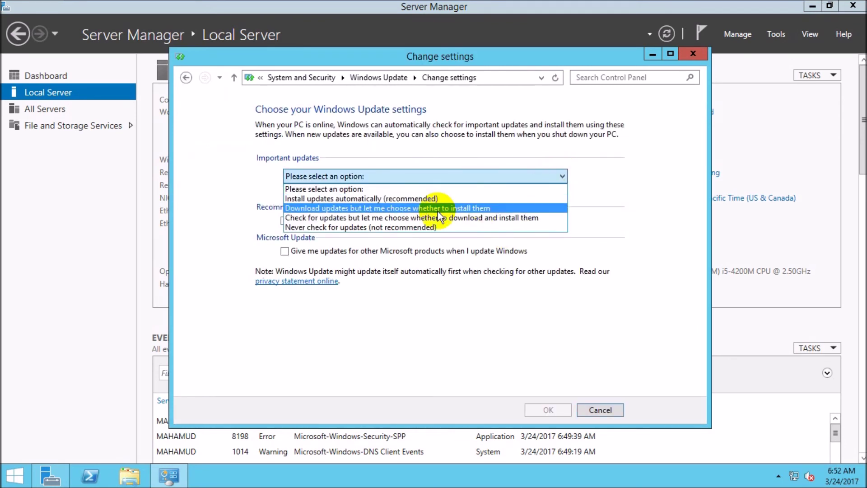
pyautogui.click(396, 227)
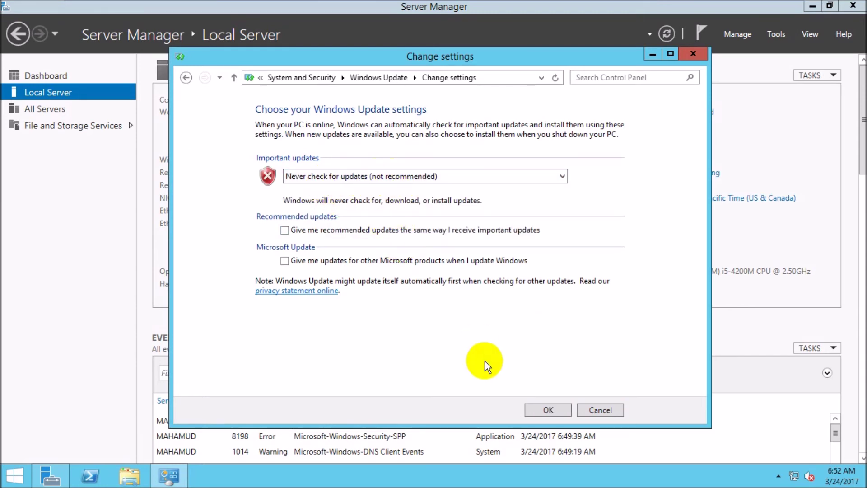
pyautogui.click(559, 413)
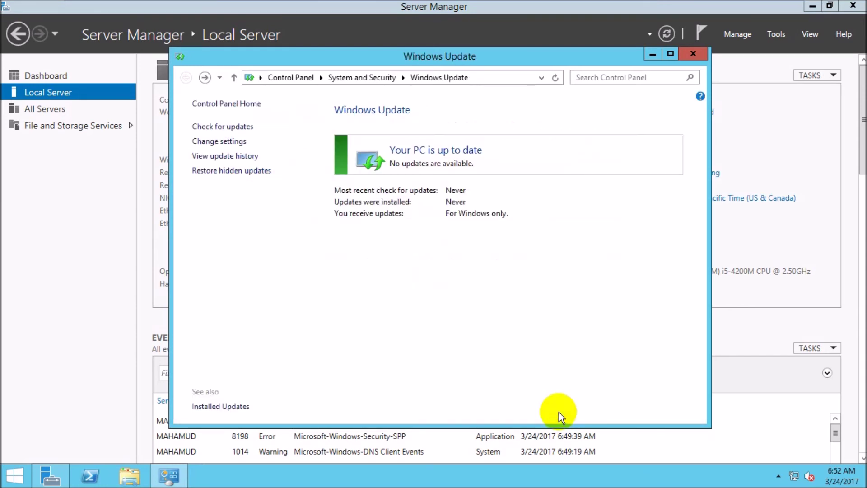
pyautogui.click(698, 53)
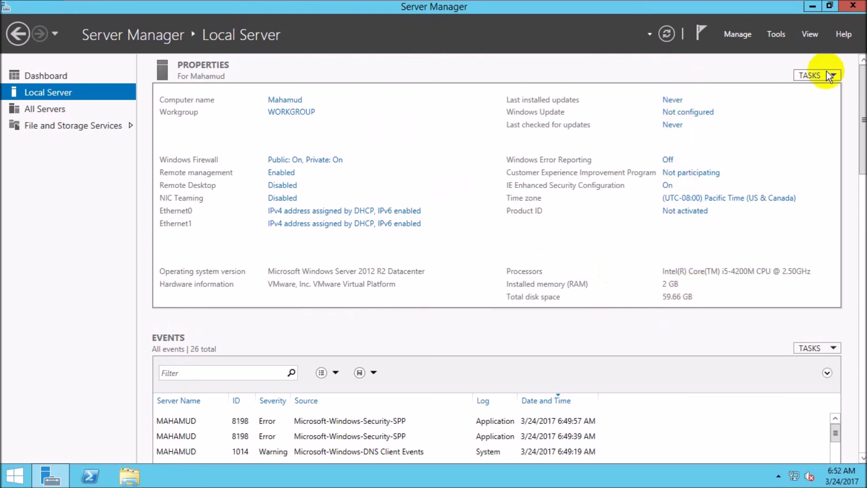
# - Look over Server Manager's available tools, the Dashboard and the File and Storage Services servers page
pyautogui.click(768, 36)
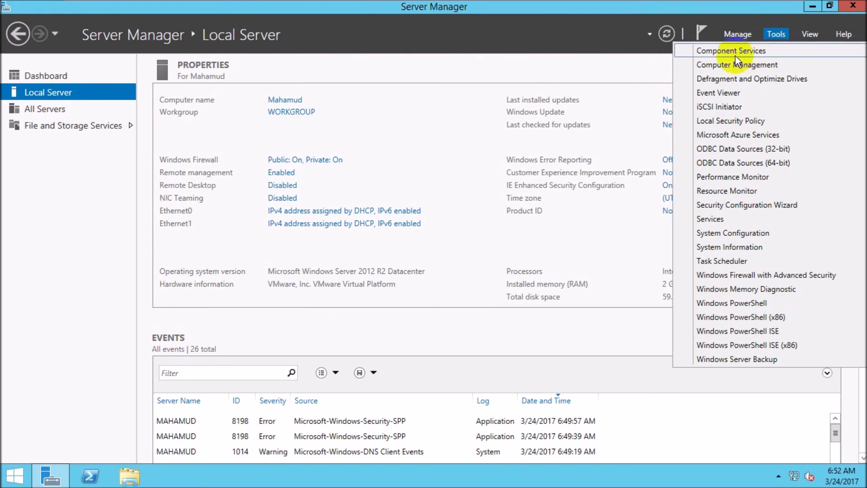
pyautogui.click(42, 75)
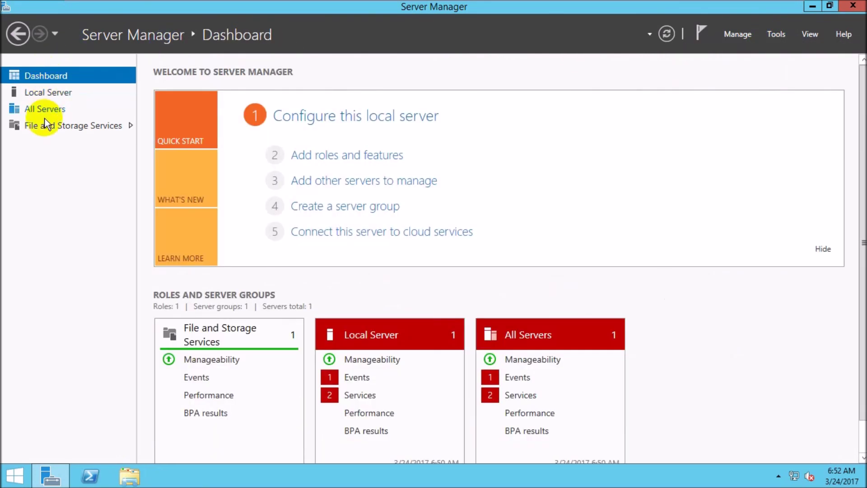
pyautogui.click(40, 129)
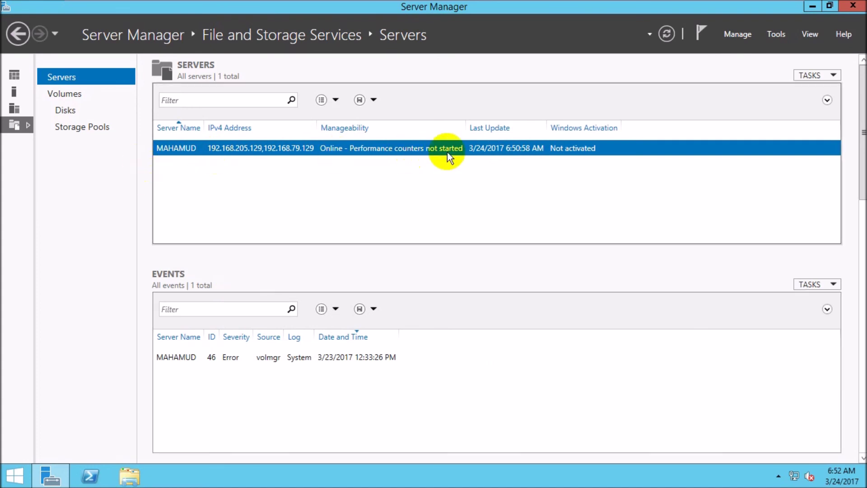
# - Close Server Manager and minimize the virtual machine to return to the host desktop
pyautogui.click(849, 6)
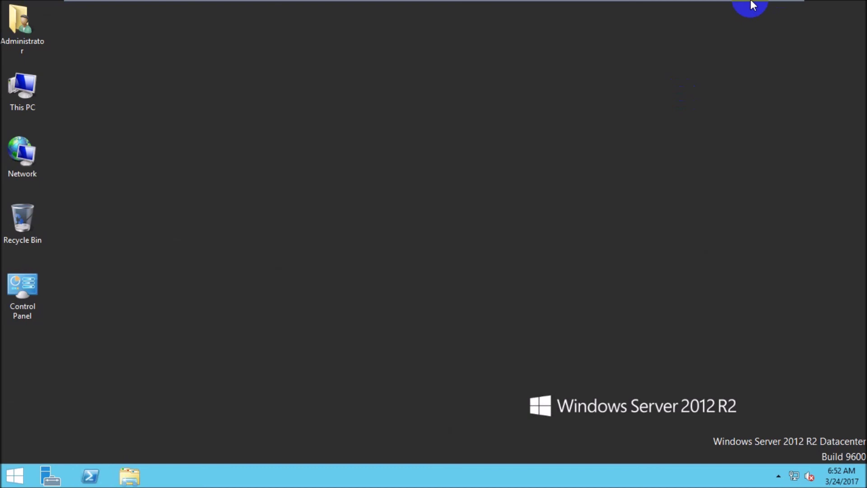
pyautogui.click(752, 9)
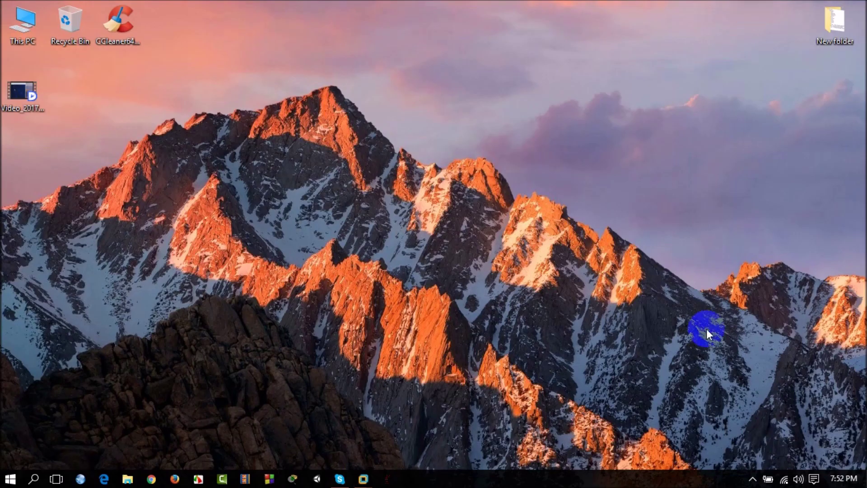